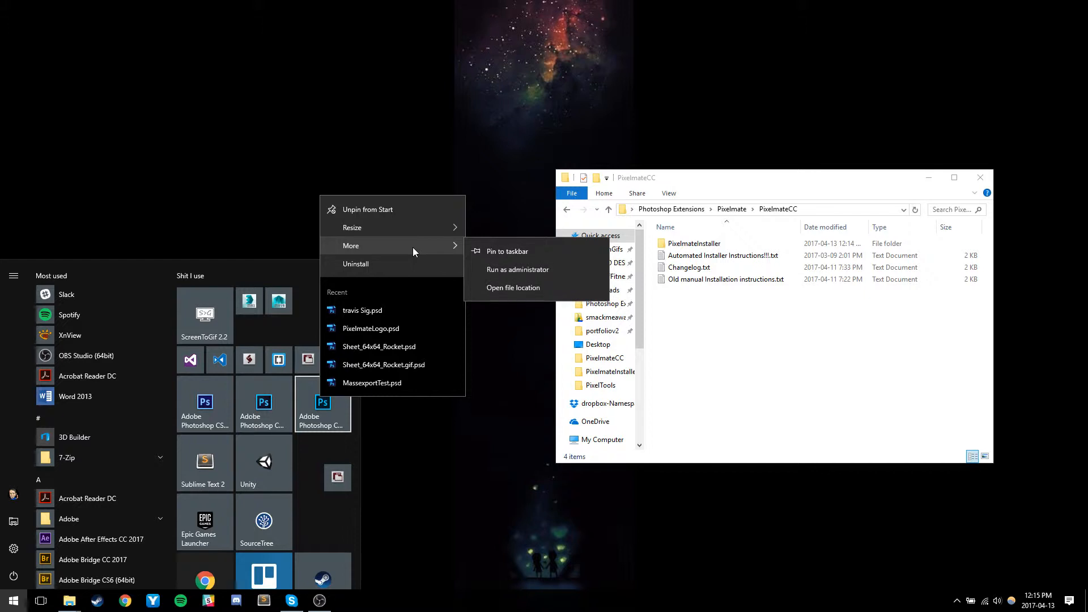
Step: Launch Photoshop CC 2017 with administrator rights
{"action": "left_click", "coordinate": [514, 271]}
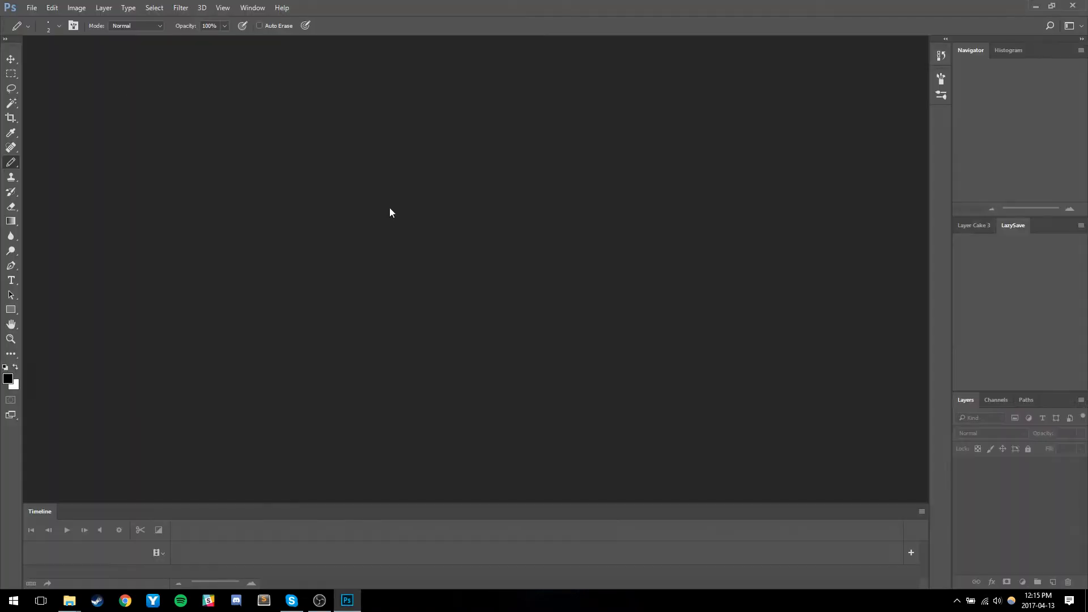
{"action": "left_click", "coordinate": [32, 9]}
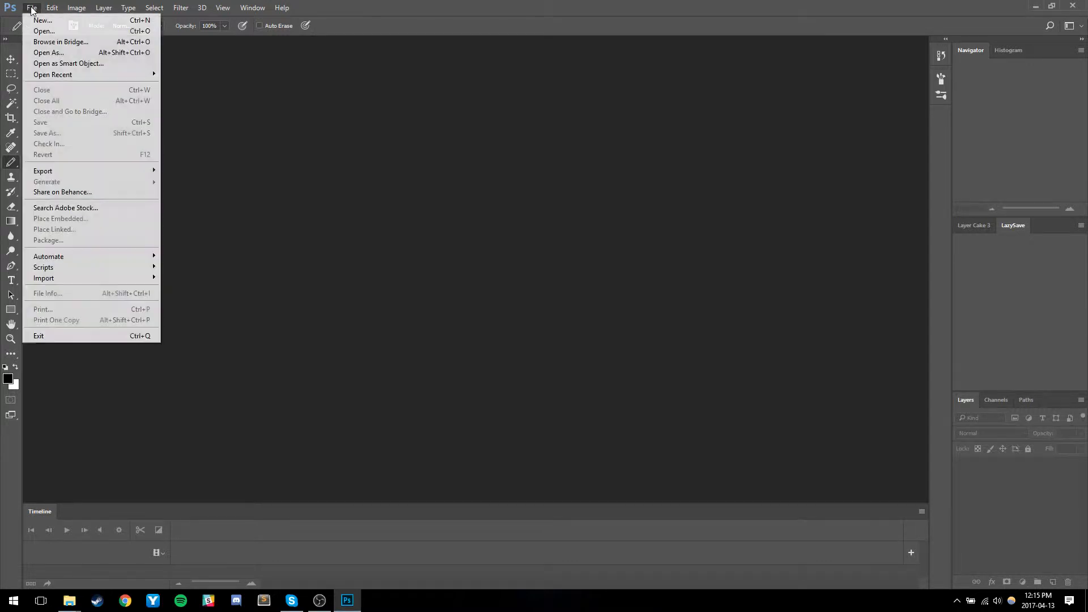
{"action": "mouse_move", "coordinate": [77, 273]}
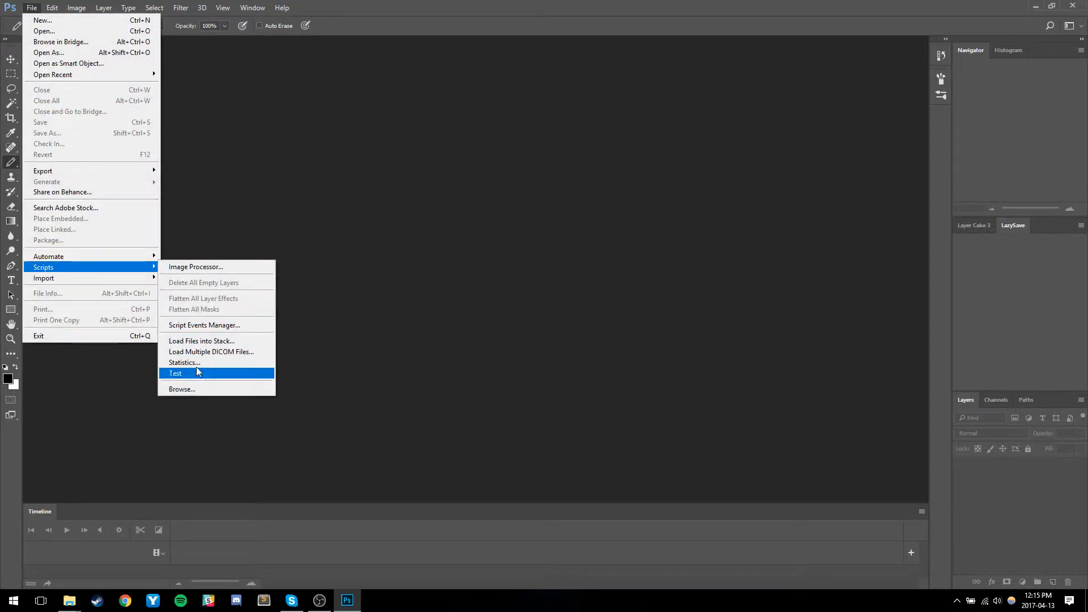
{"action": "left_click", "coordinate": [195, 391]}
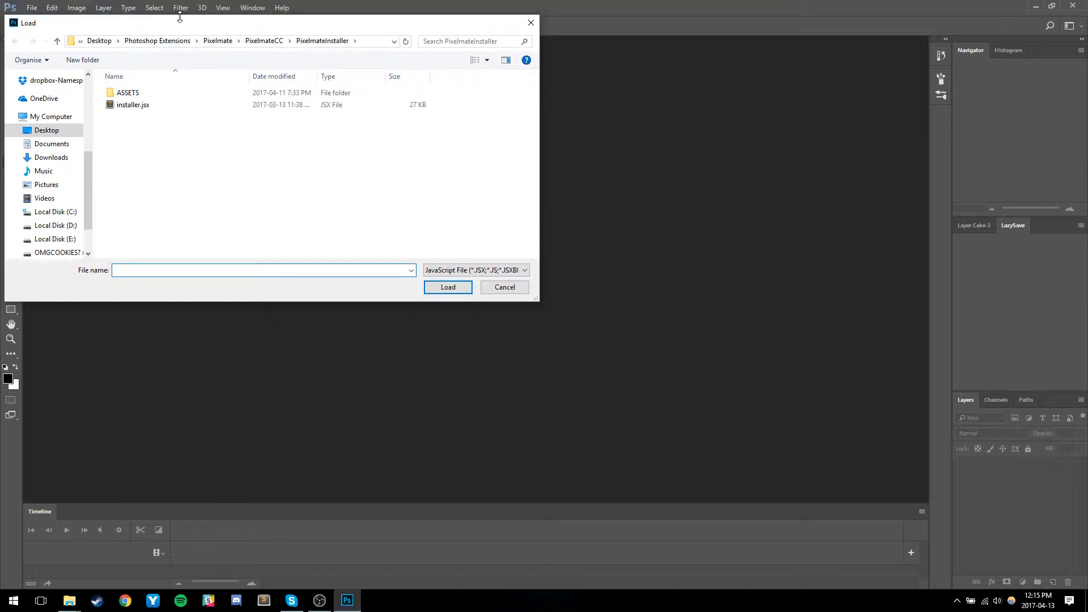
{"action": "key", "text": "Escape"}
Step: Browse for a script and load installer.jsx from the PixelmateInstaller folder inside PixelmateCC
{"action": "left_click", "coordinate": [33, 9]}
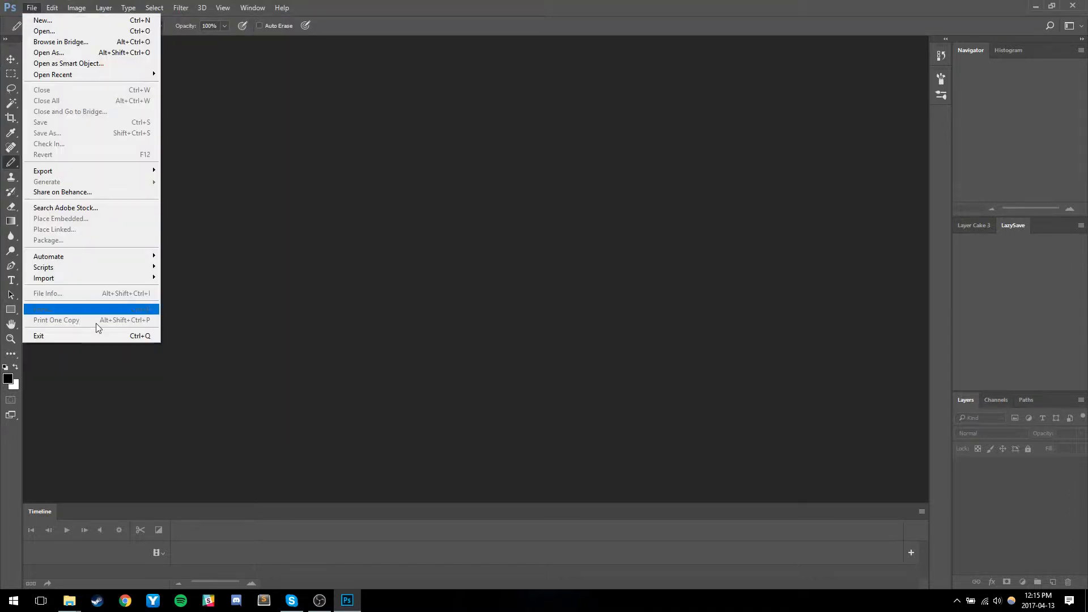
{"action": "mouse_move", "coordinate": [97, 268]}
{"action": "left_click", "coordinate": [201, 389]}
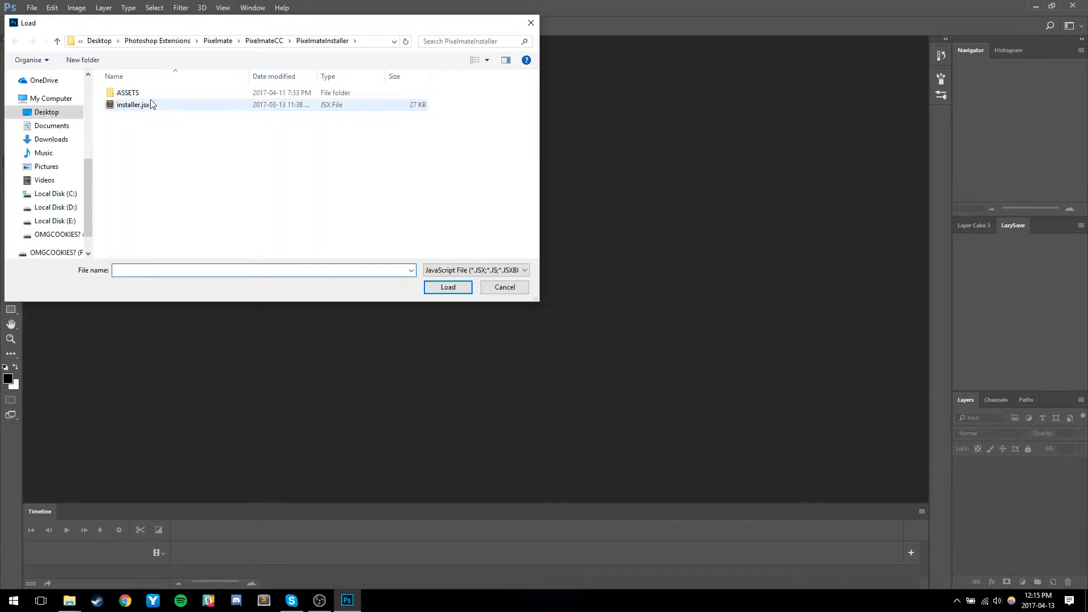
{"action": "key", "text": "alt+Up"}
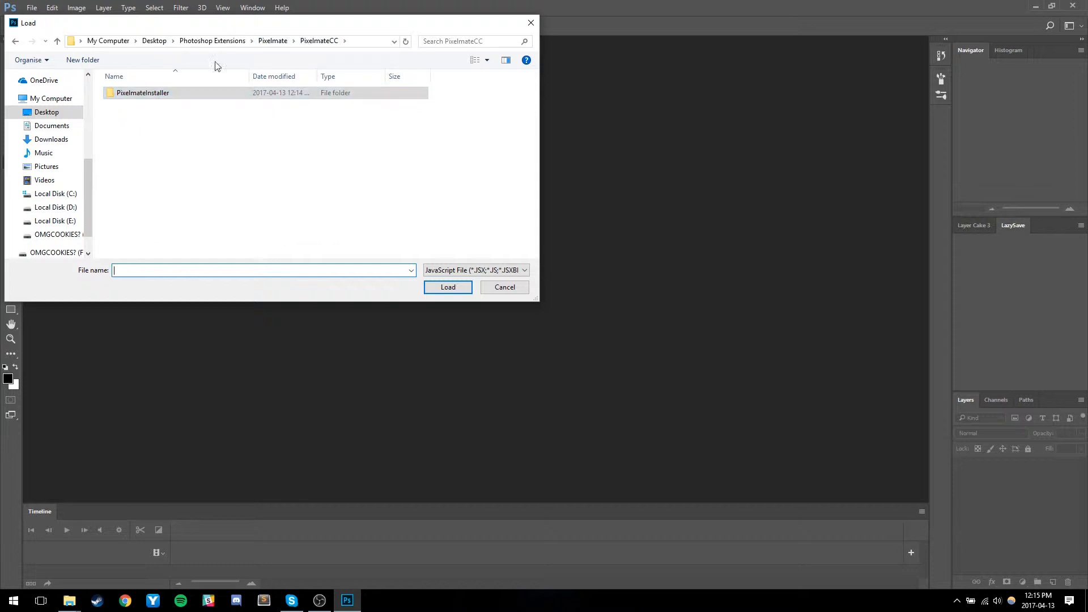
{"action": "left_click", "coordinate": [273, 41]}
{"action": "double_click", "coordinate": [187, 133]}
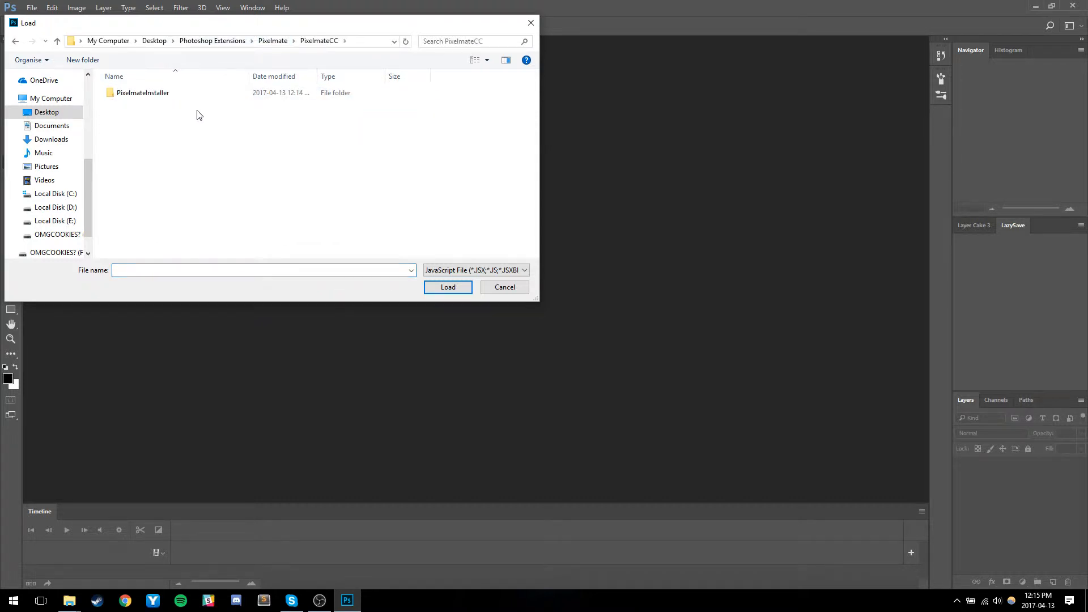
{"action": "double_click", "coordinate": [169, 96]}
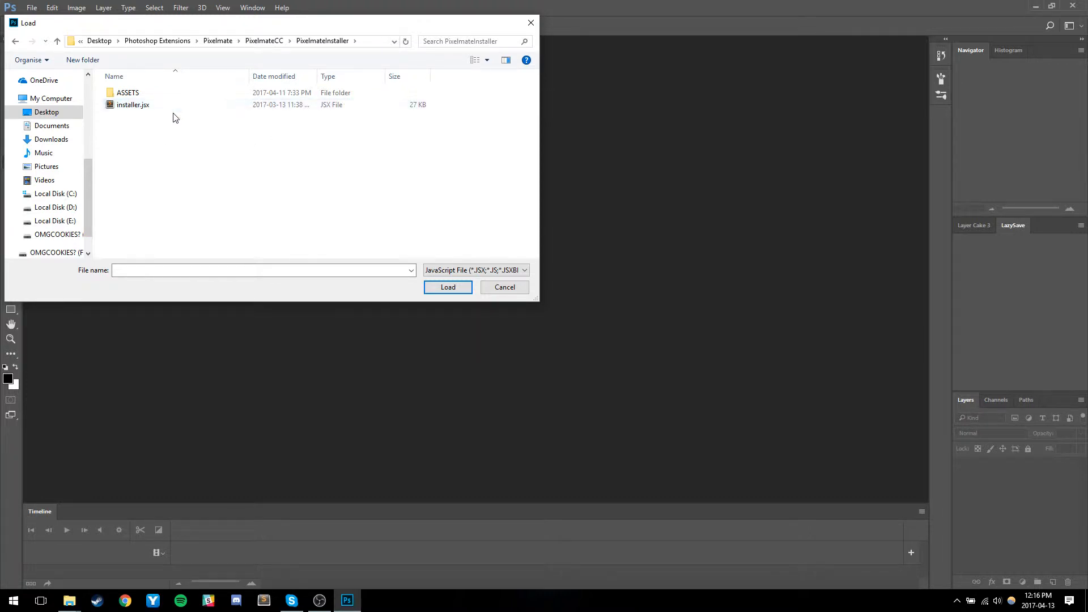
{"action": "double_click", "coordinate": [157, 108]}
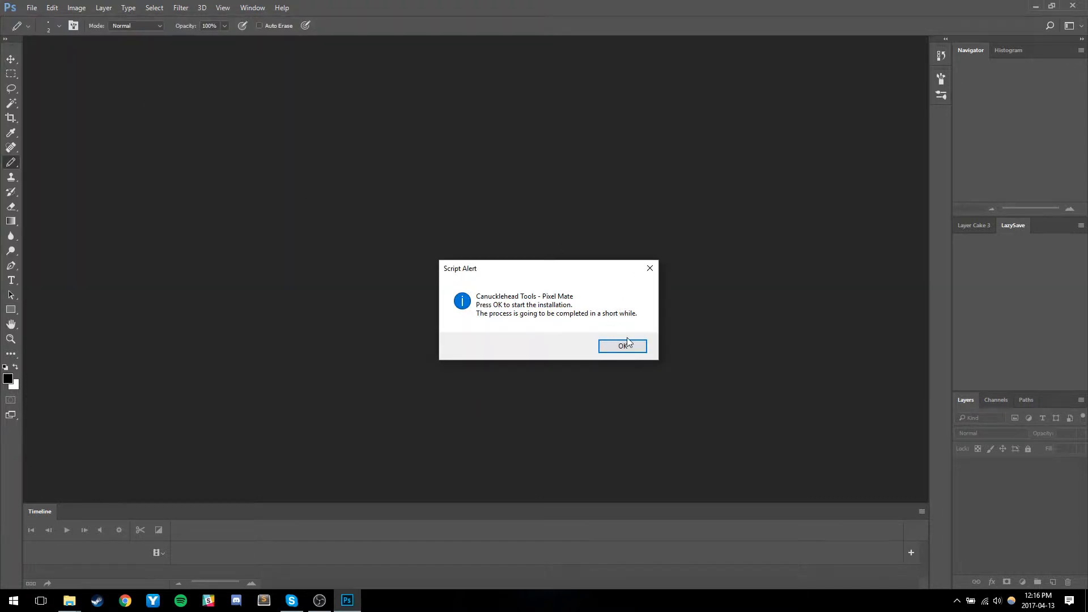
Step: Run the Pixel Mate installation through to completion and close the readme.txt file
{"action": "left_click", "coordinate": [624, 346]}
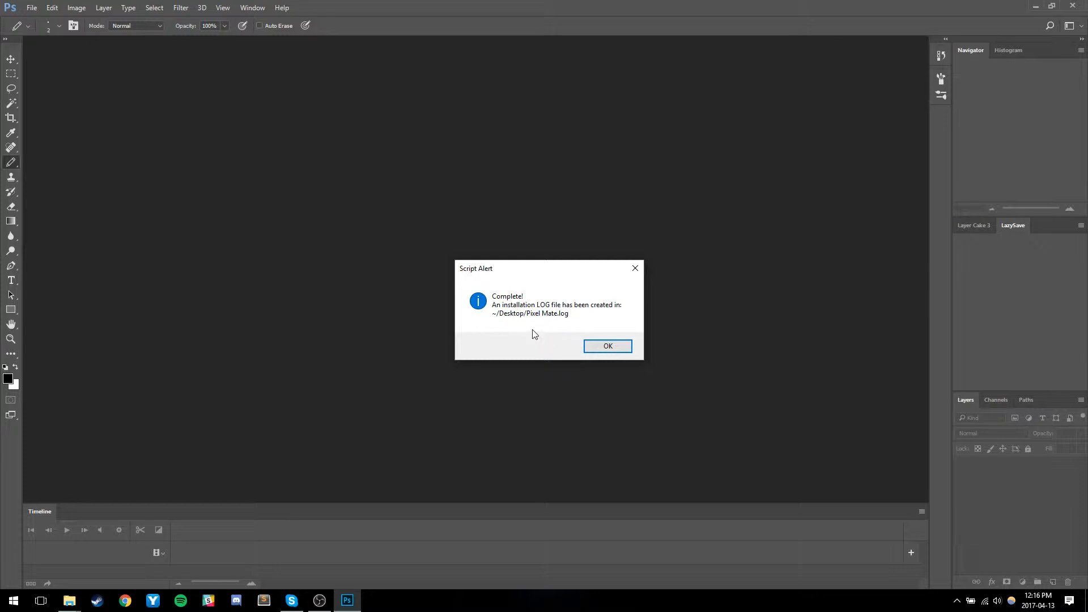
{"action": "left_click", "coordinate": [603, 346]}
{"action": "left_click", "coordinate": [647, 344]}
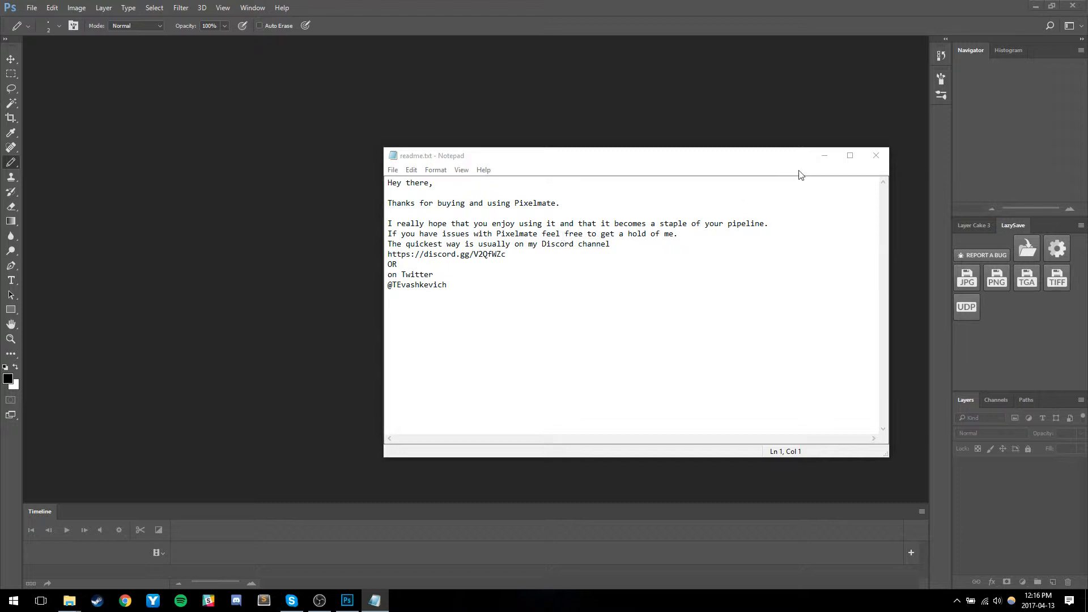
{"action": "left_click", "coordinate": [876, 155]}
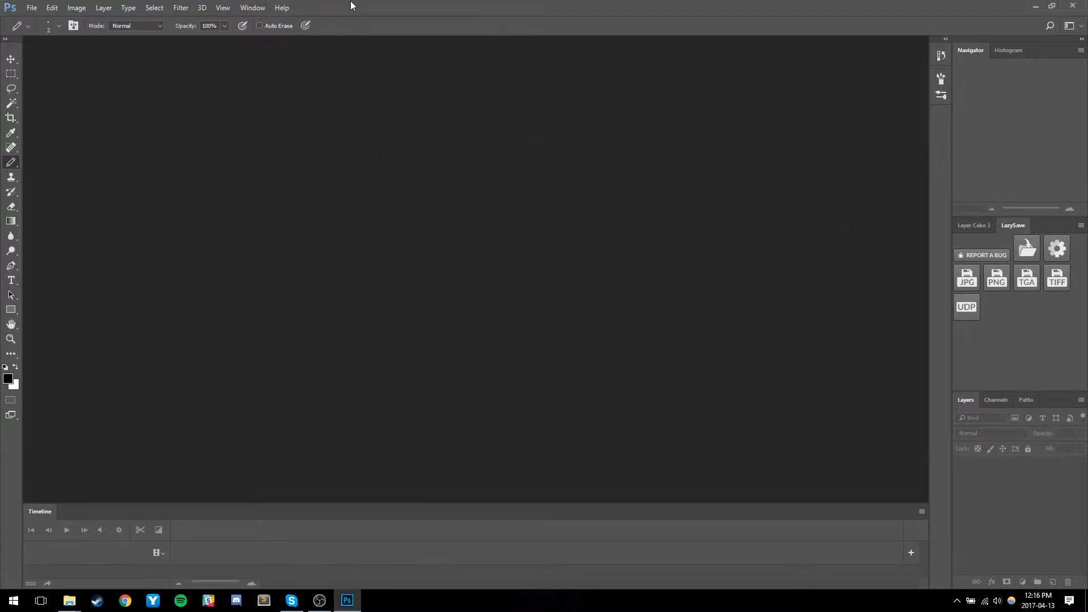
Step: Quit Photoshop and start Photoshop CC 2017 again normally
{"action": "left_click", "coordinate": [1077, 6]}
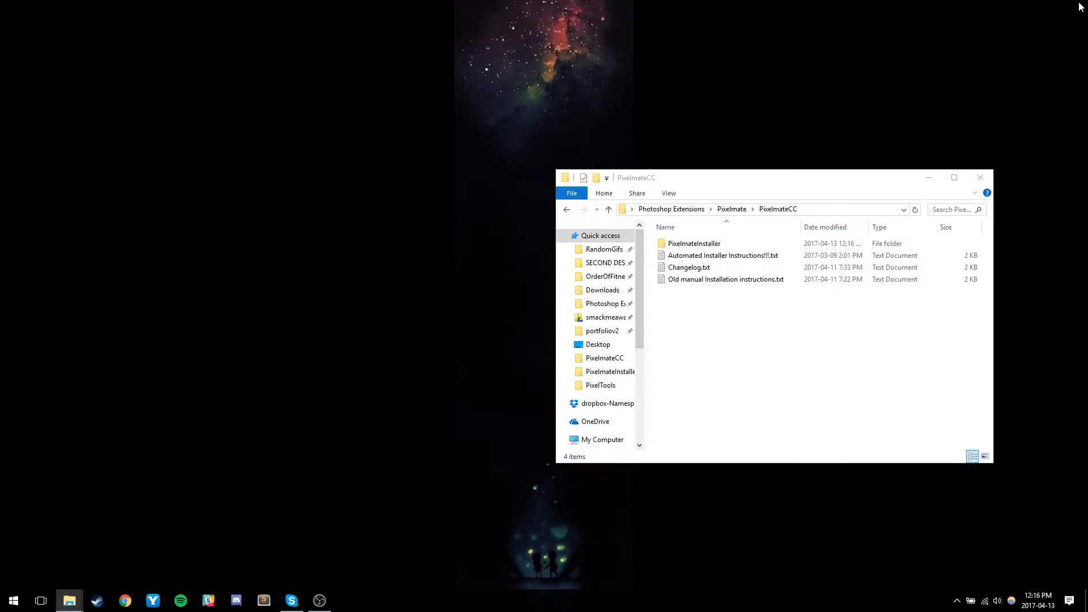
{"action": "left_click", "coordinate": [12, 604]}
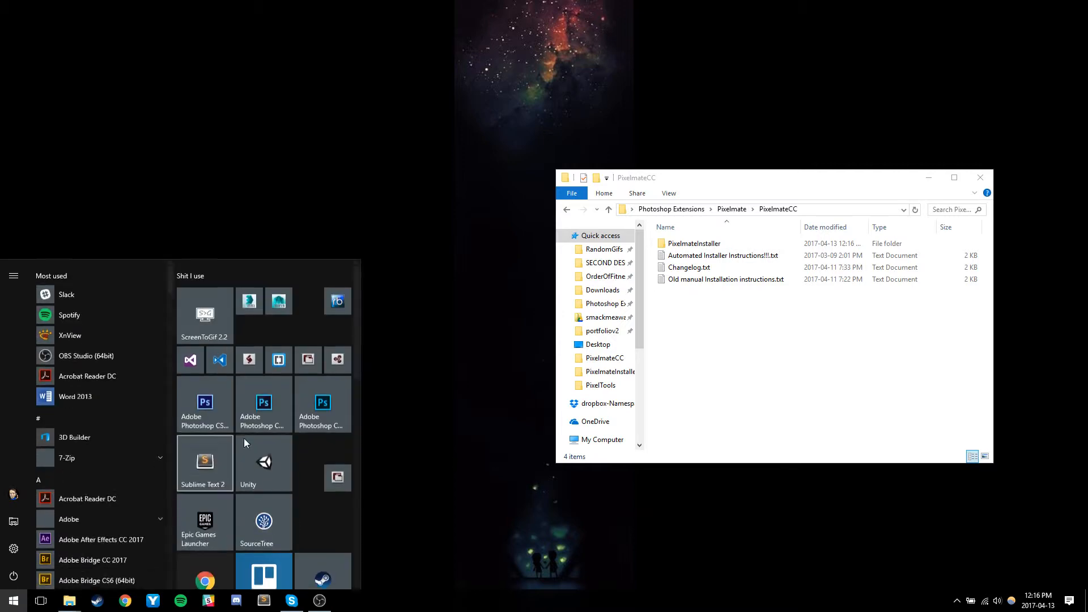
{"action": "left_click", "coordinate": [327, 402]}
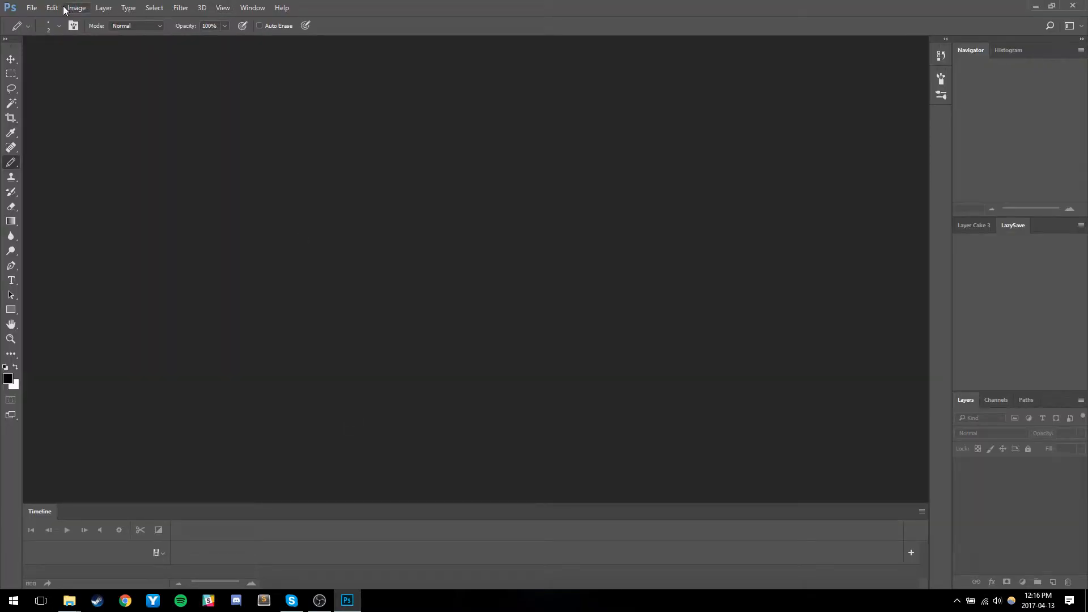
Step: Open the Pixelmate extension panel
{"action": "left_click", "coordinate": [32, 8]}
{"action": "left_click", "coordinate": [32, 8]}
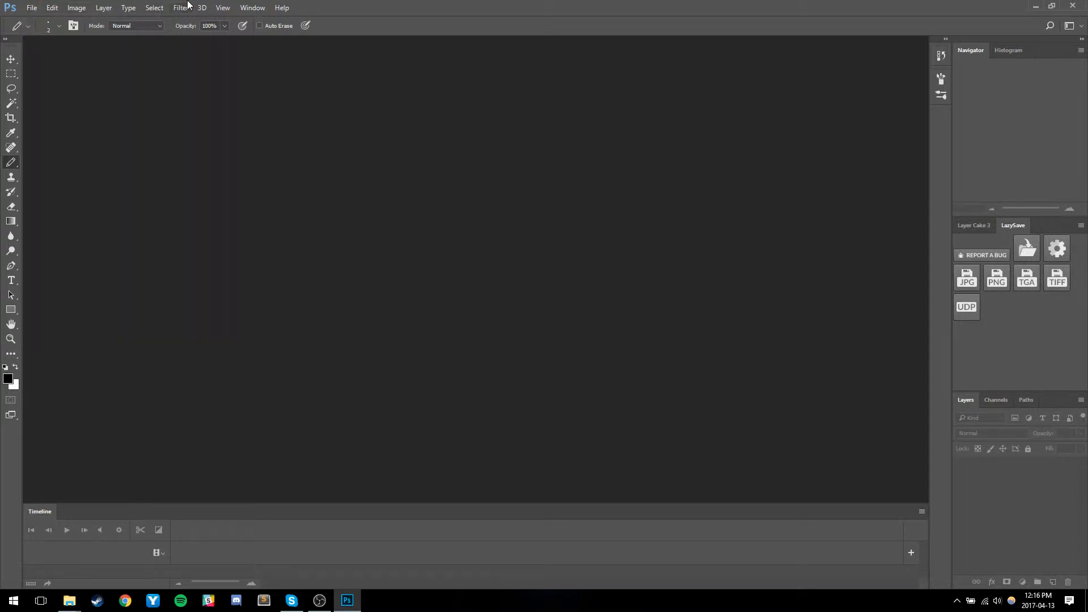
{"action": "left_click", "coordinate": [252, 8]}
{"action": "mouse_move", "coordinate": [290, 58]}
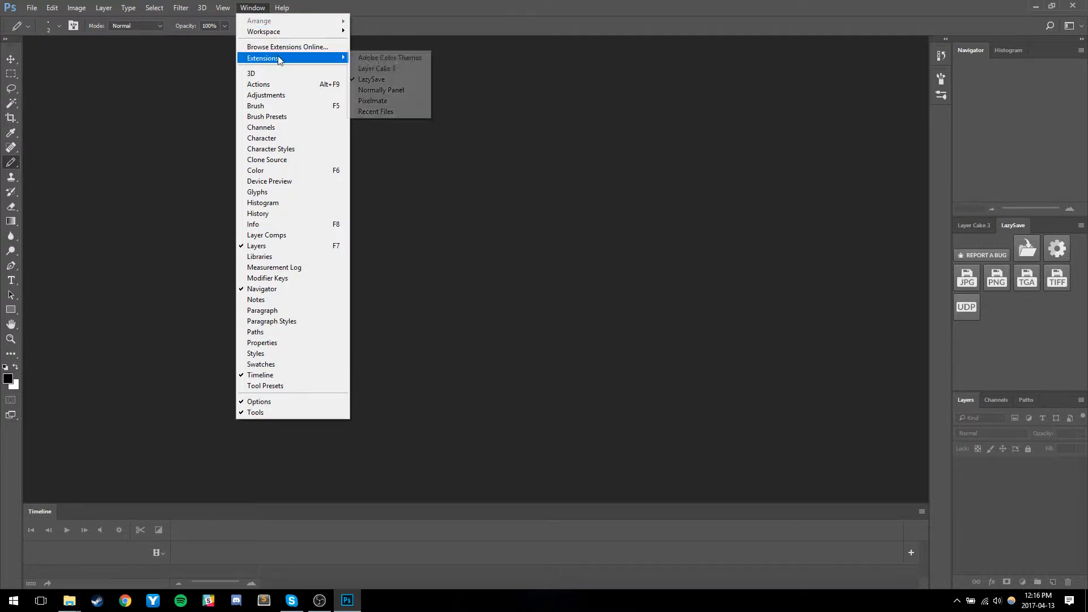
{"action": "left_click", "coordinate": [376, 101]}
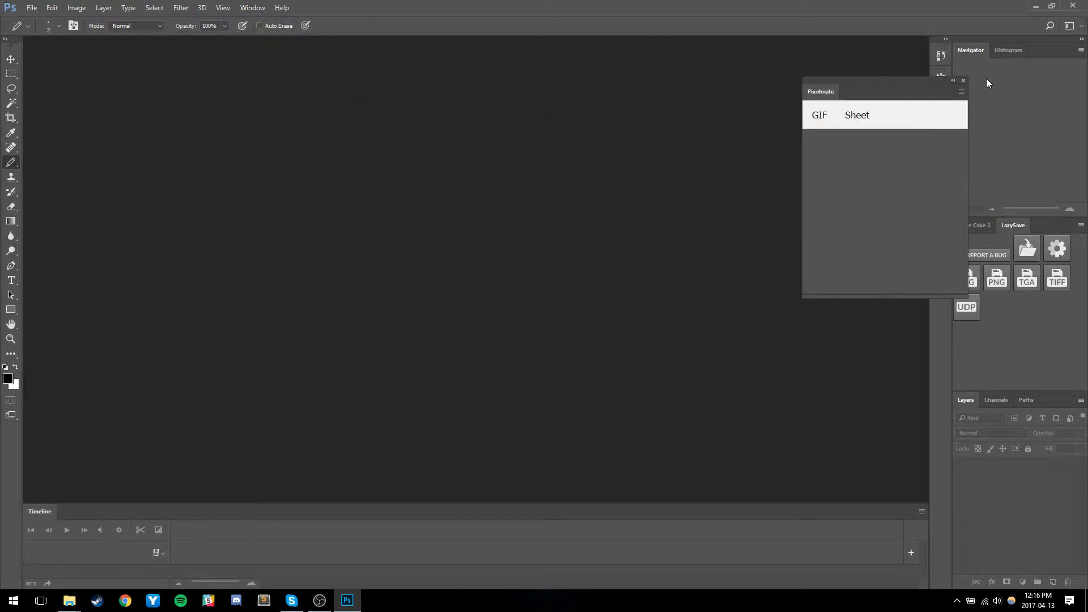
Step: Dock the Pixelmate panel in the collapsed icon strip beside the Navigator and expand it
{"action": "left_click_drag", "start_coordinate": [934, 86], "coordinate": [942, 120]}
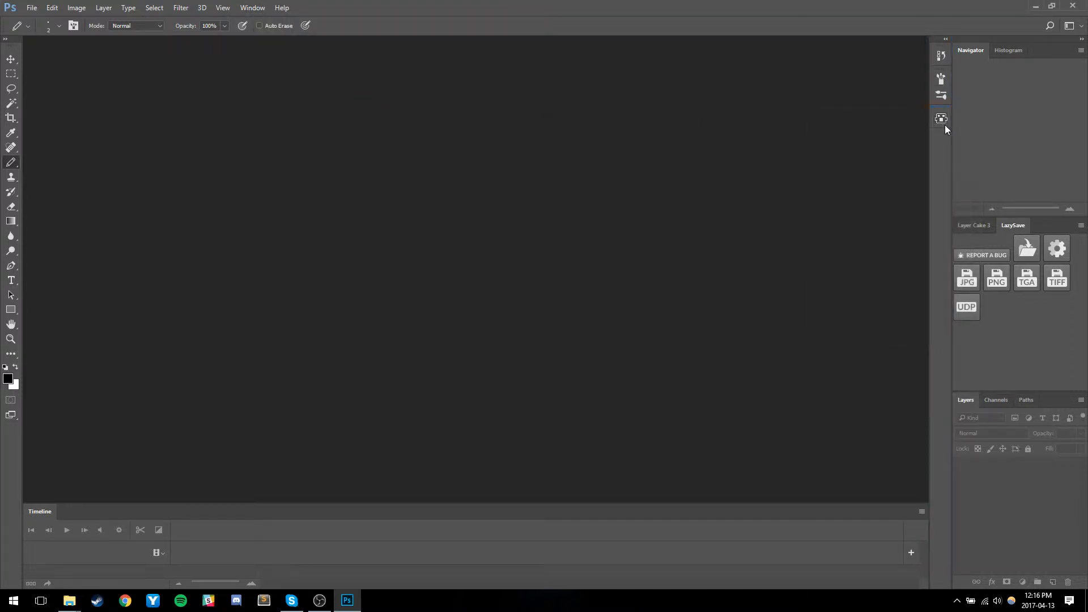
{"action": "left_click", "coordinate": [943, 120]}
{"action": "left_click", "coordinate": [942, 119]}
{"action": "left_click", "coordinate": [942, 119]}
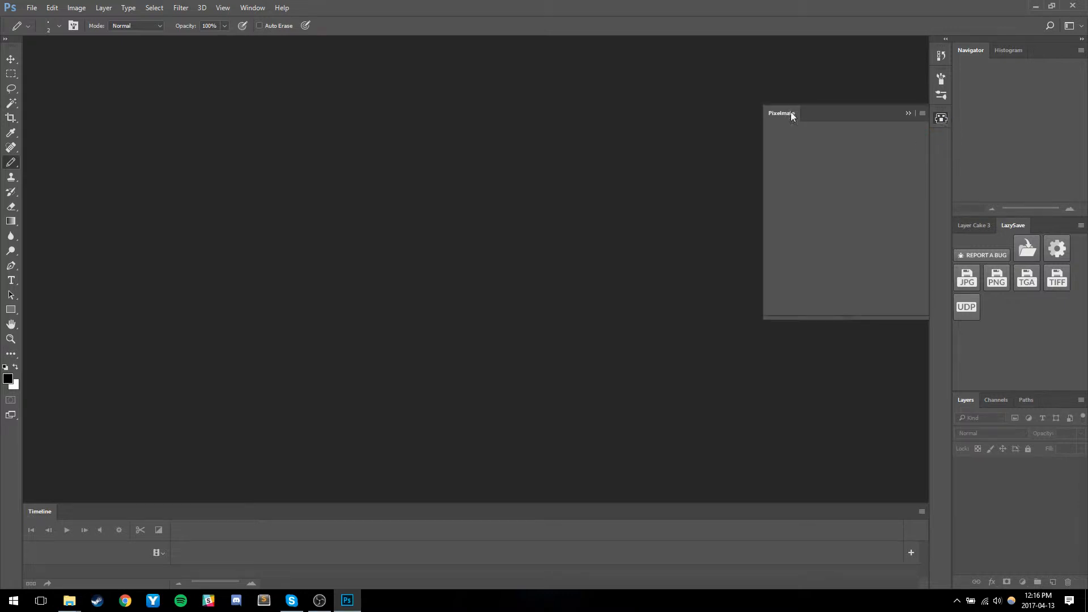
Step: Turn off the Pixelmate - Sheet generator
{"action": "left_click", "coordinate": [32, 8]}
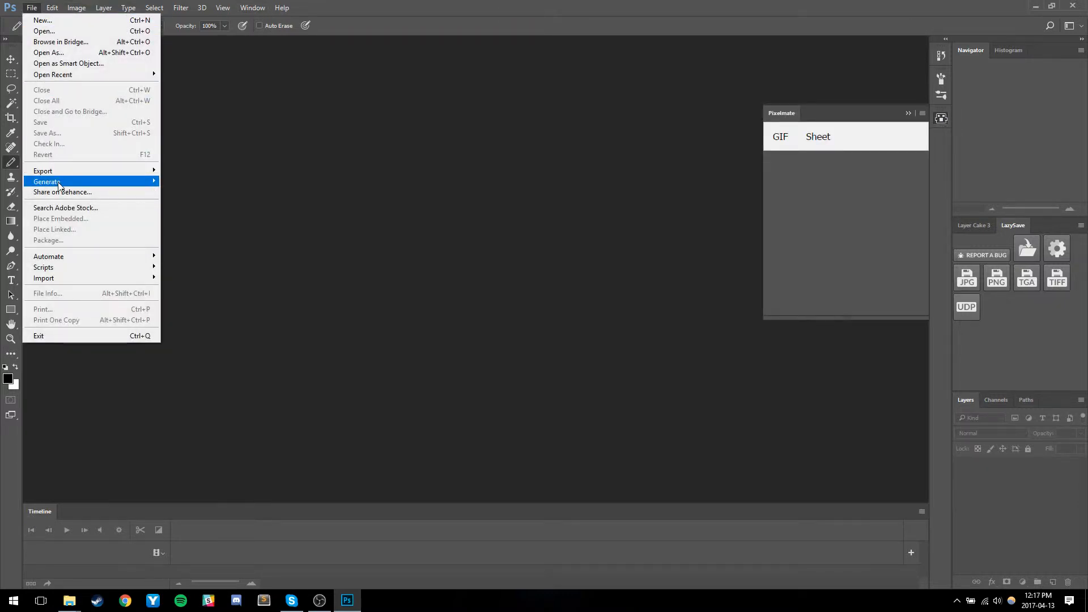
{"action": "mouse_move", "coordinate": [59, 185]}
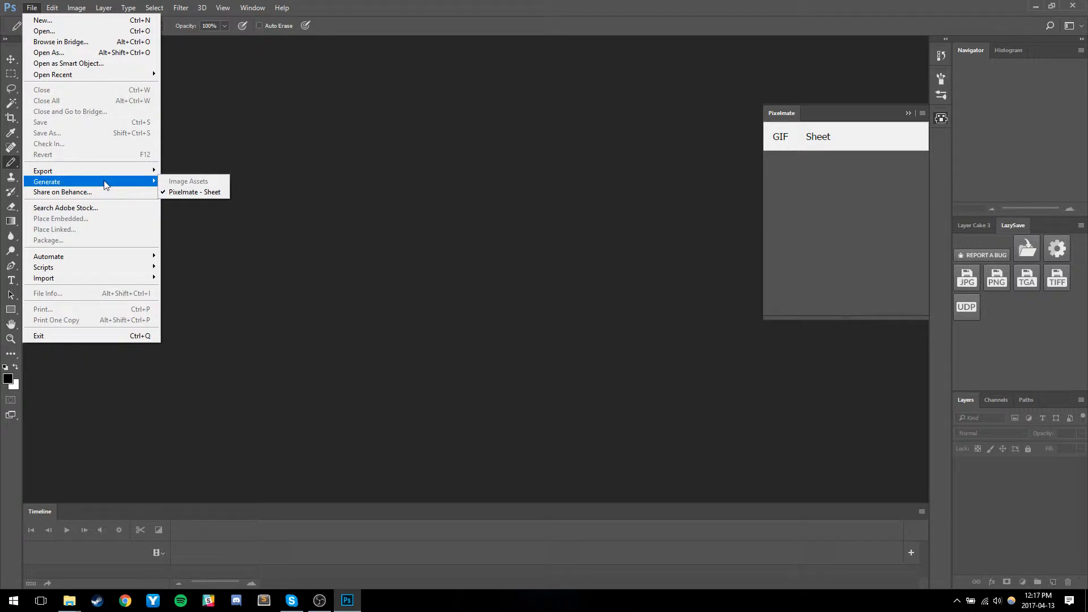
{"action": "left_click", "coordinate": [178, 193]}
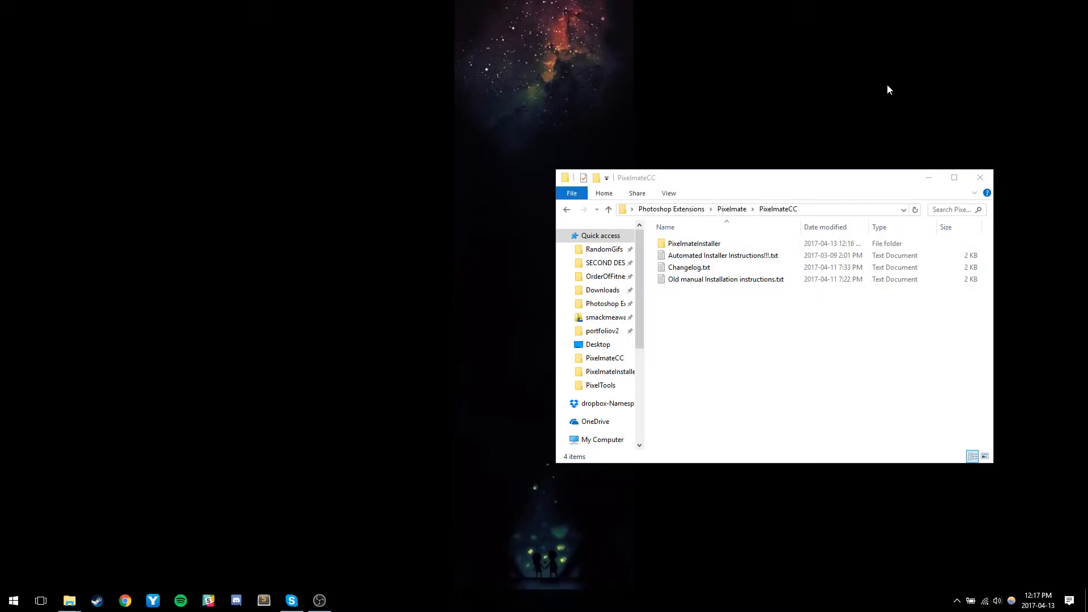
Step: Restart Photoshop CC 2017, enable the Pixelmate - Sheet generator and check that it is ticked
{"action": "left_click", "coordinate": [13, 600]}
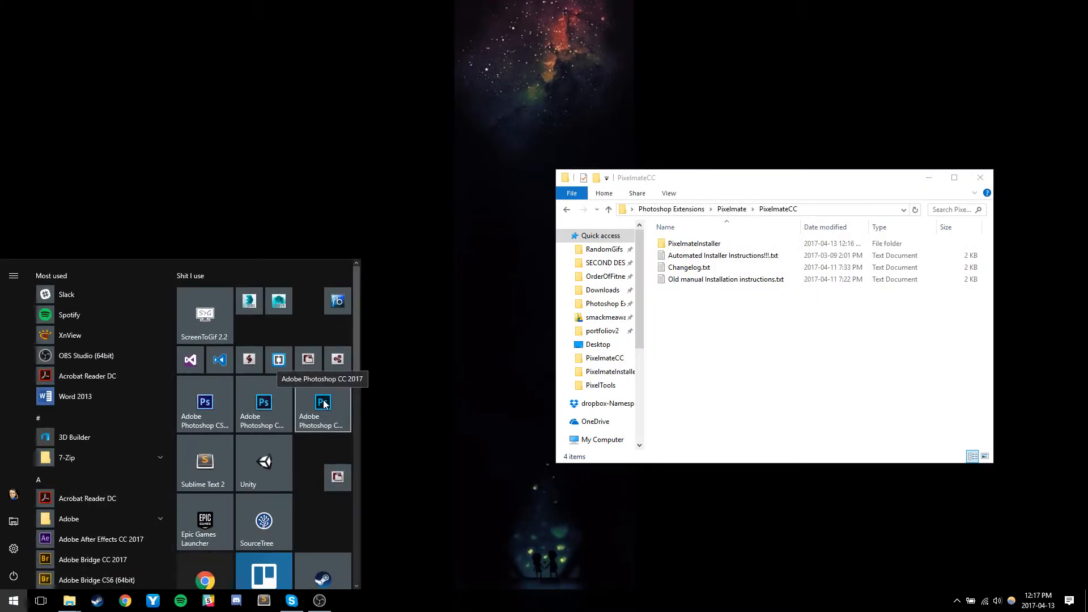
{"action": "left_click", "coordinate": [323, 403]}
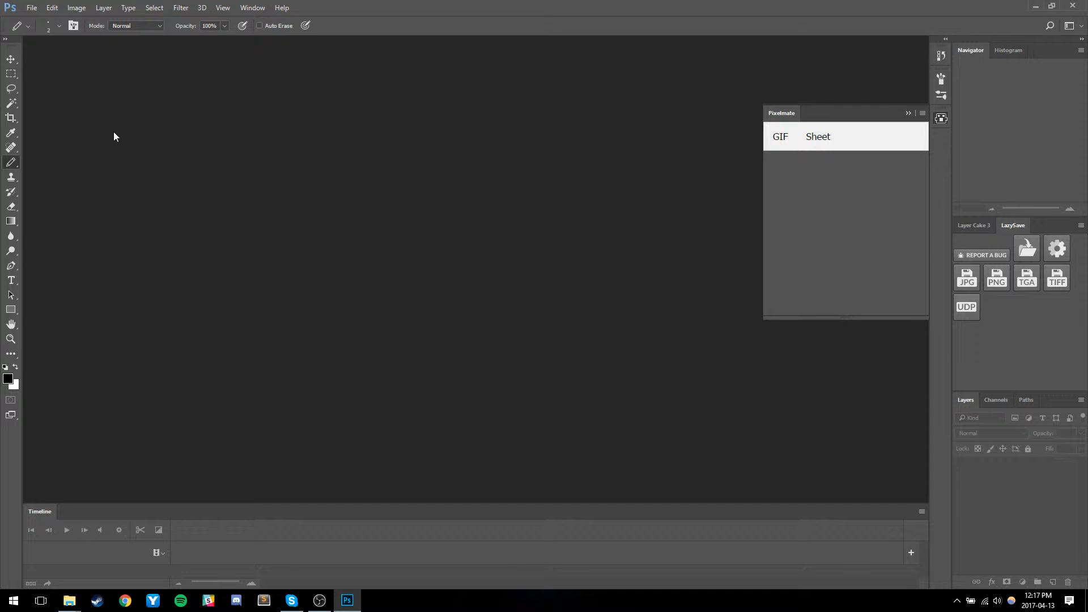
{"action": "left_click", "coordinate": [32, 9]}
{"action": "mouse_move", "coordinate": [108, 184]}
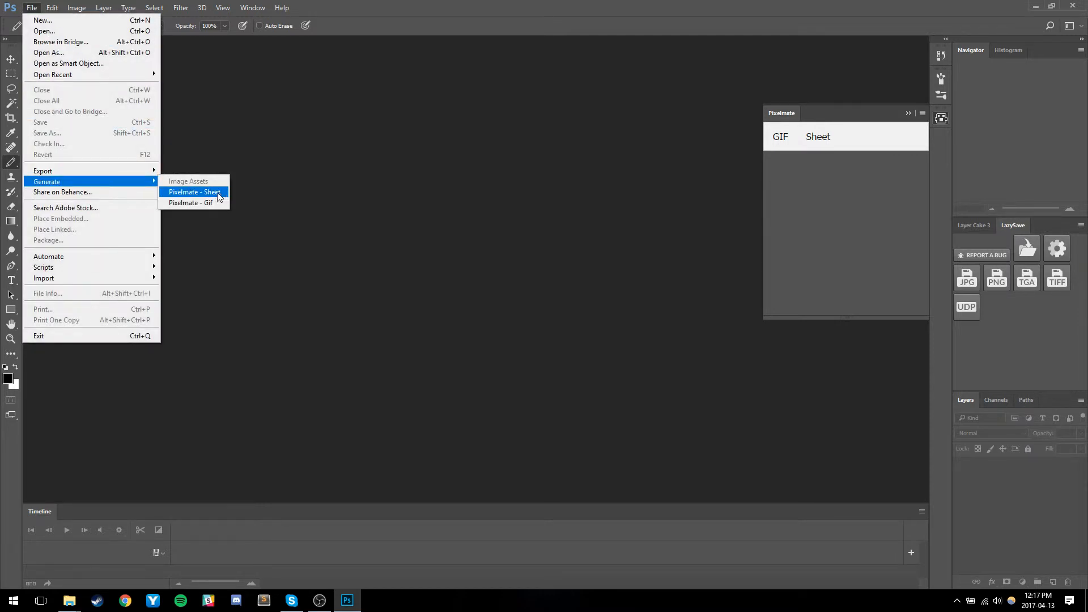
{"action": "left_click", "coordinate": [194, 192]}
{"action": "left_click", "coordinate": [35, 8]}
{"action": "mouse_move", "coordinate": [52, 8]}
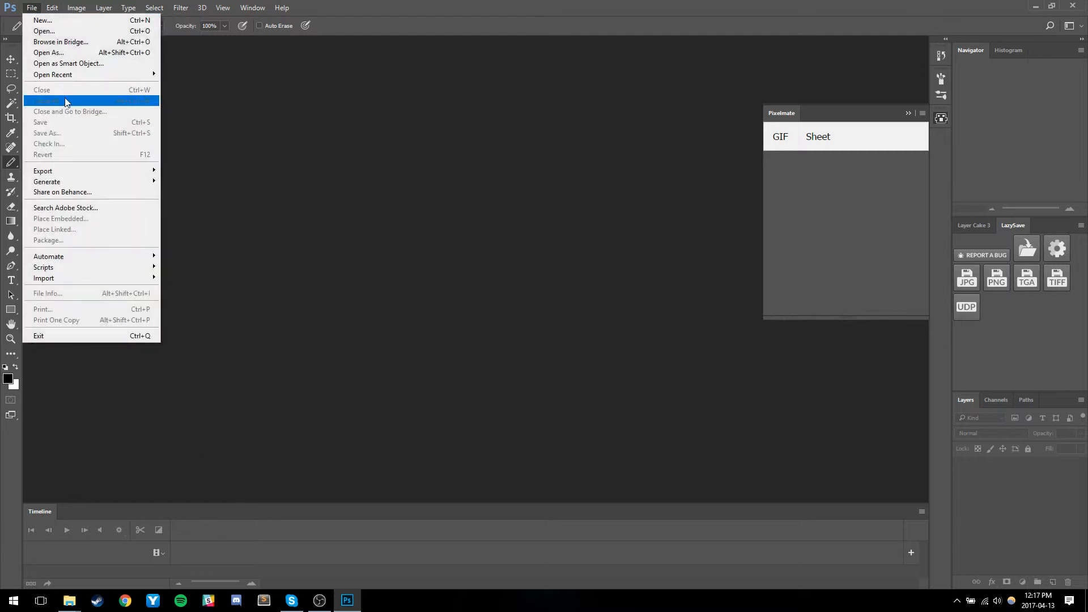
{"action": "mouse_move", "coordinate": [79, 181]}
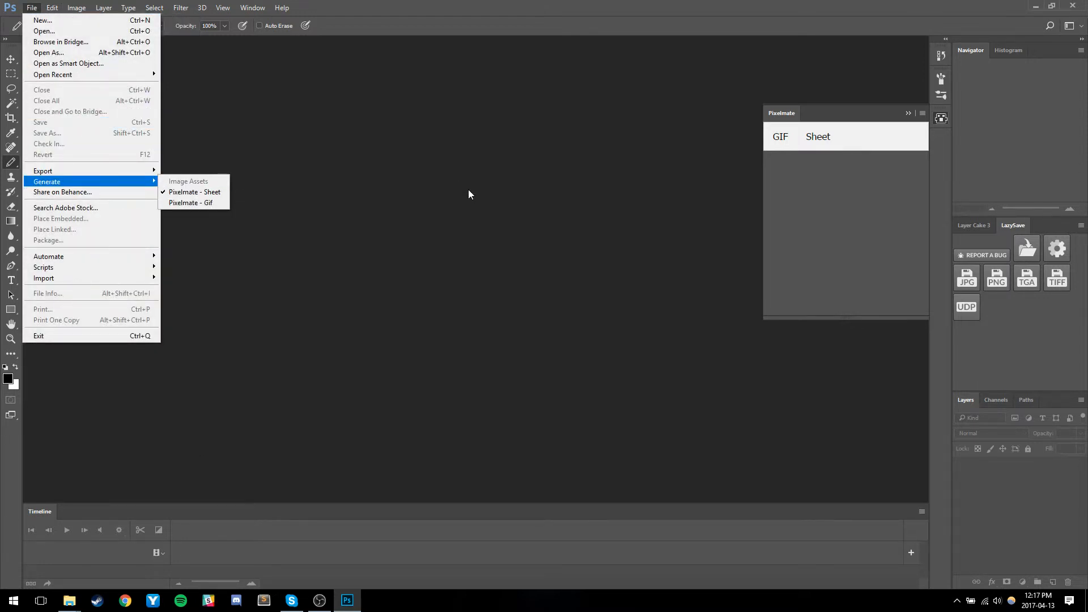
Step: Show the Sheet settings in the Pixelmate panel and enlarge the panel
{"action": "left_click", "coordinate": [818, 145]}
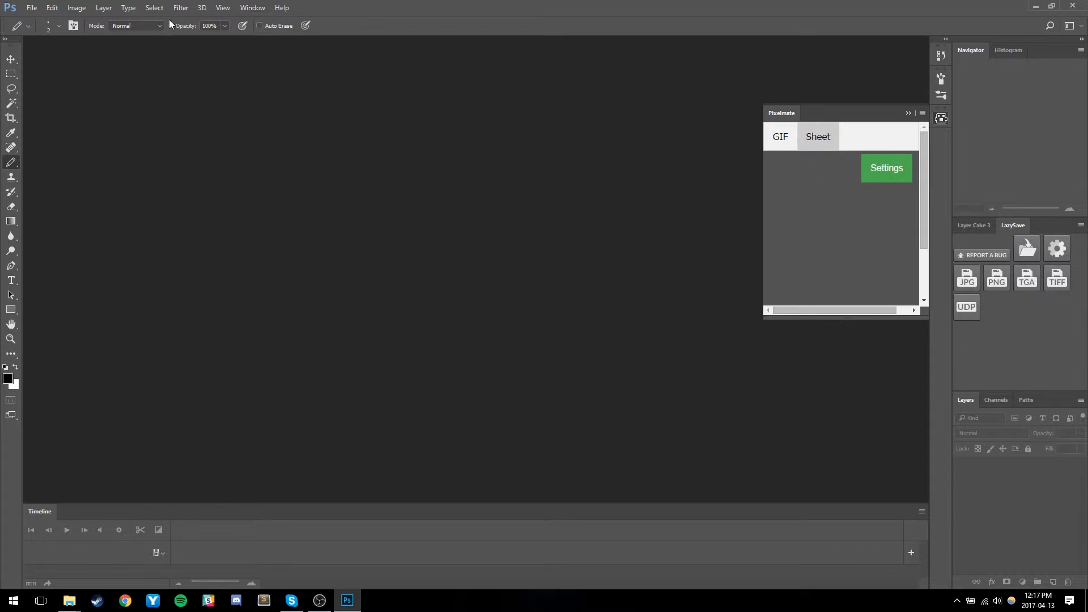
{"action": "left_click", "coordinate": [886, 169]}
{"action": "scroll", "coordinate": [872, 221], "scroll_direction": "down", "scroll_amount": 1}
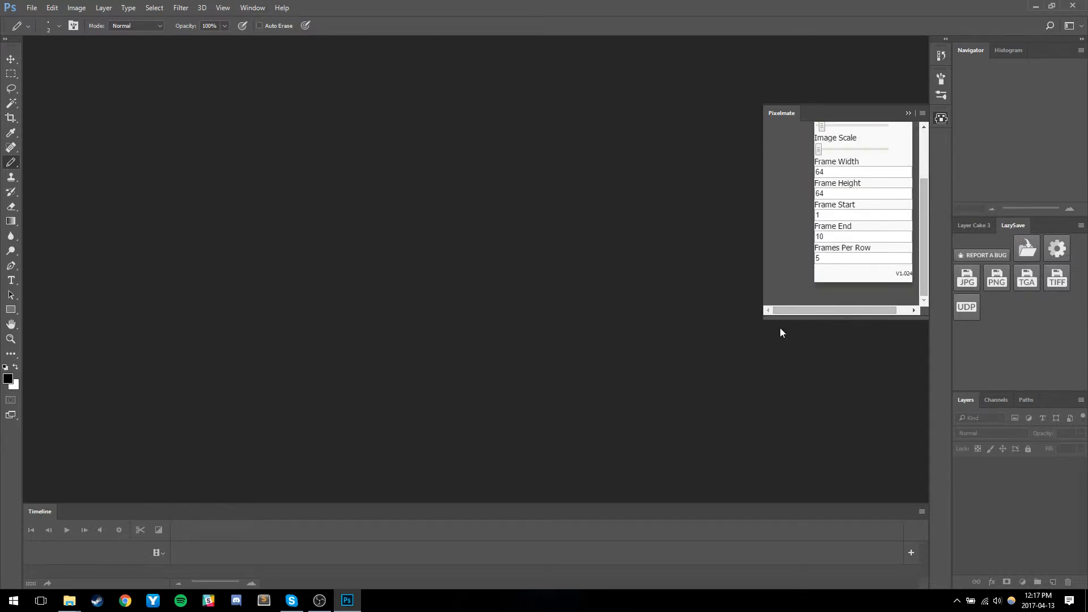
{"action": "left_click_drag", "start_coordinate": [761, 318], "coordinate": [684, 354]}
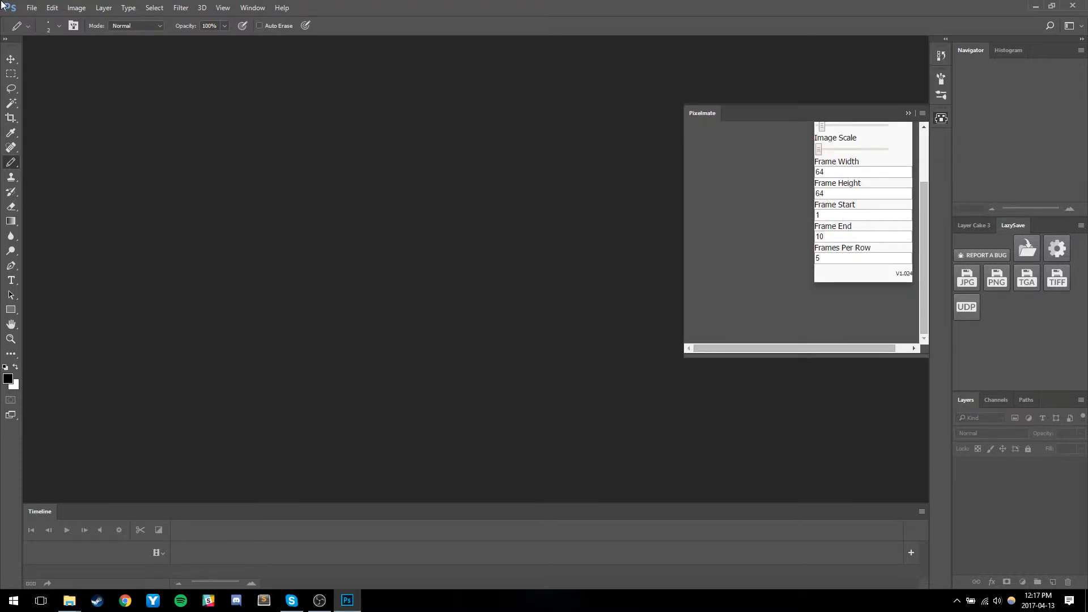
Step: Run the installed [PM]SetupSpritesheet script
{"action": "left_click", "coordinate": [31, 8]}
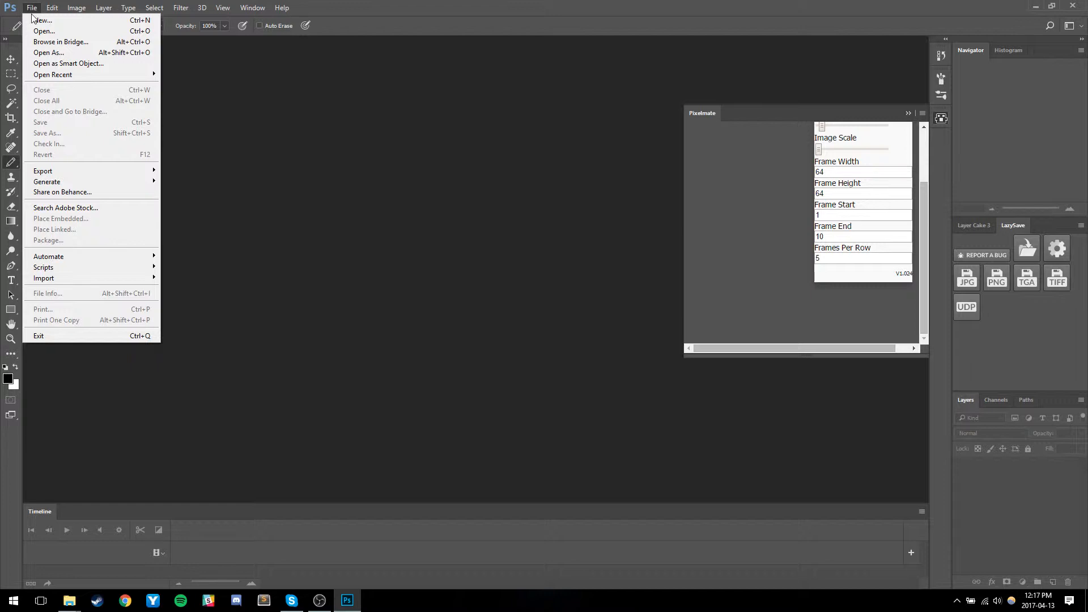
{"action": "mouse_move", "coordinate": [88, 270]}
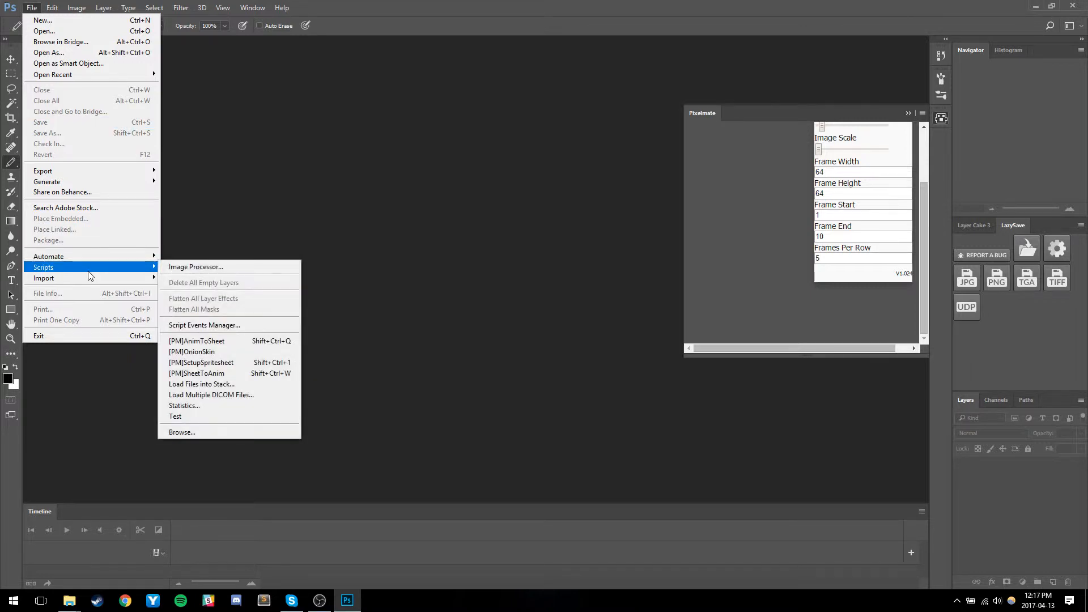
{"action": "left_click", "coordinate": [246, 364]}
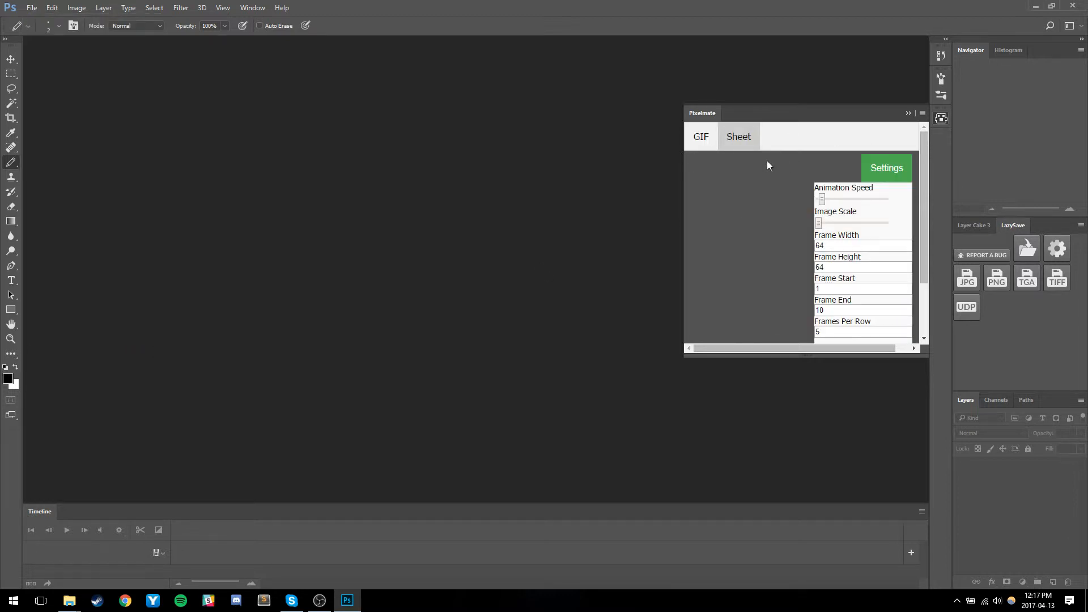
Step: Run [PM]SetupSpritesheet to create a two-row sheet named TestSheet with 64 by 64 frames and 5 frames per row
{"action": "left_click", "coordinate": [31, 8]}
{"action": "mouse_move", "coordinate": [124, 265]}
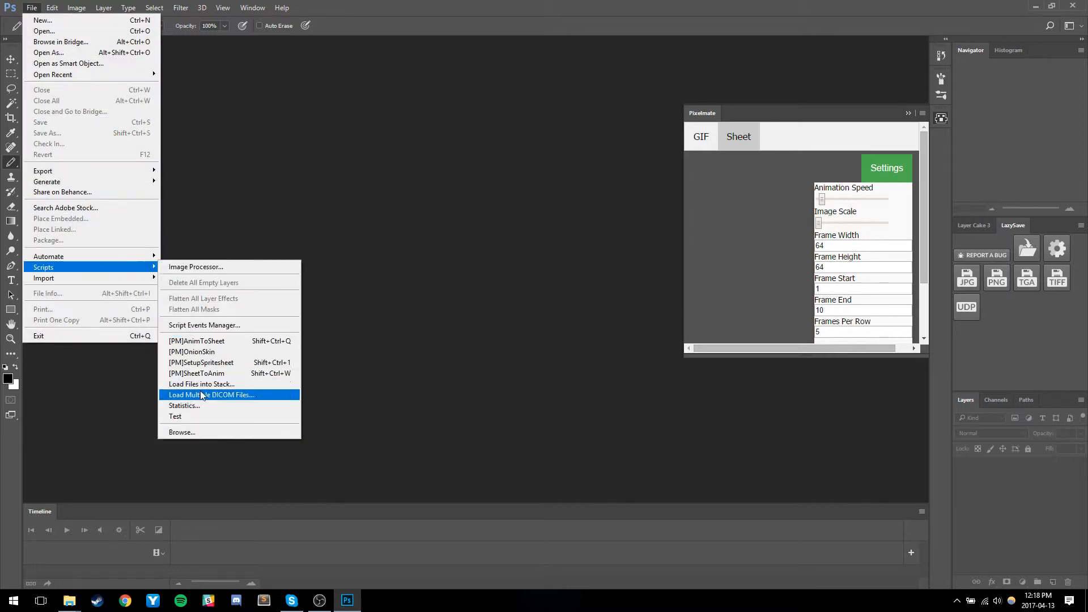
{"action": "left_click", "coordinate": [209, 363]}
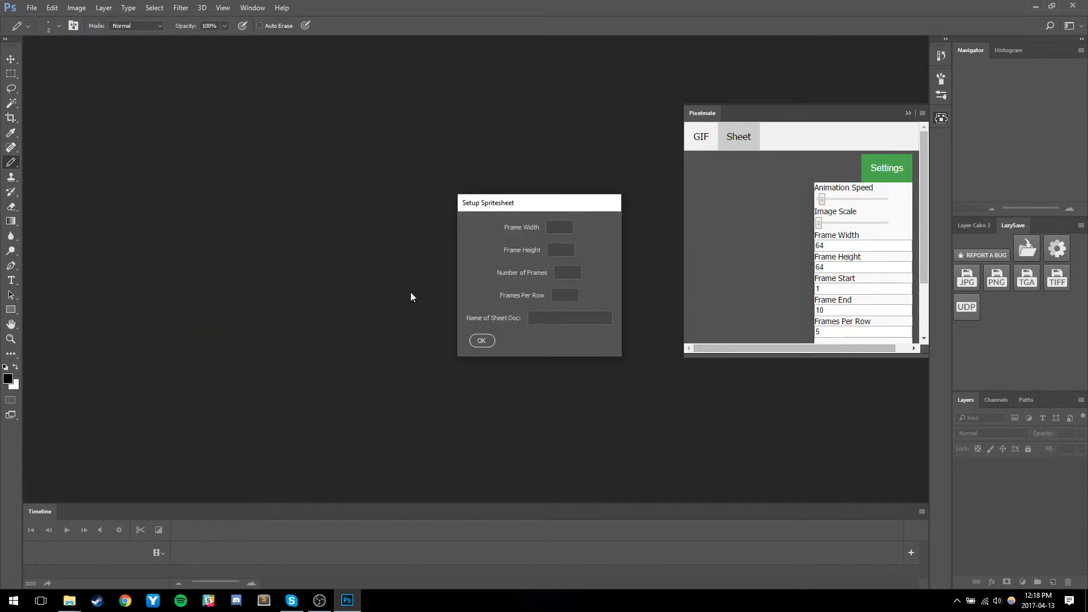
{"action": "type", "text": "64"}
{"action": "key", "text": "Tab"}
{"action": "type", "text": "64"}
{"action": "left_click", "coordinate": [578, 271]}
{"action": "type", "text": "1"}
{"action": "type", "text": "5"}
{"action": "left_click", "coordinate": [531, 318]}
{"action": "type", "text": "TestSheet"}
{"action": "key", "text": "Return"}
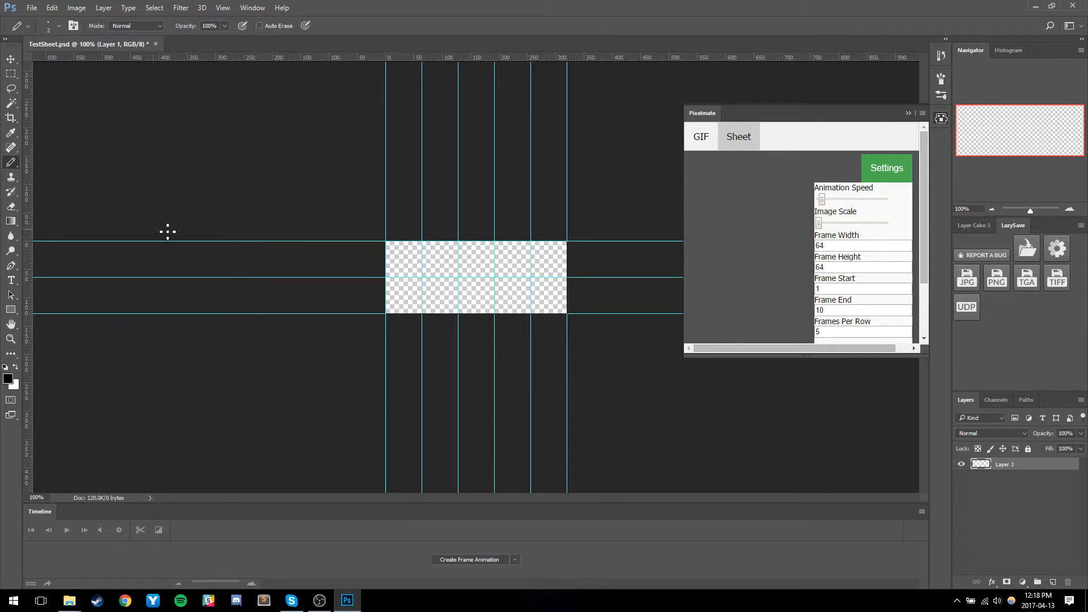
Step: Hide the Sheet settings in the Pixelmate panel
{"action": "scroll", "coordinate": [411, 264], "scroll_direction": "up", "scroll_amount": 2}
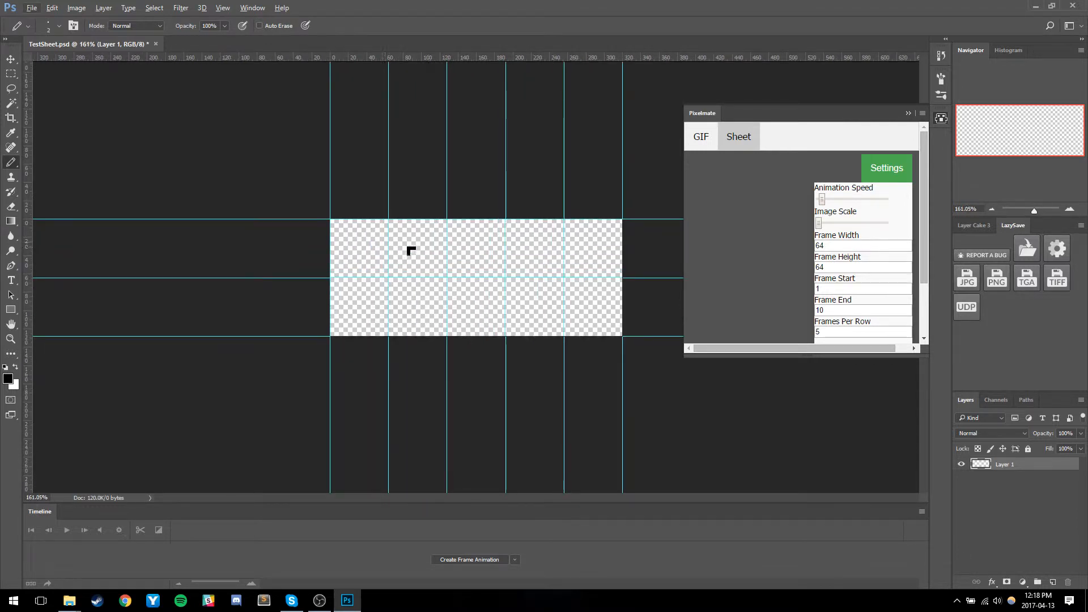
{"action": "left_click", "coordinate": [903, 169]}
{"action": "mouse_move", "coordinate": [356, 255]}
{"action": "left_mouse_down"}
{"action": "mouse_move", "coordinate": [350, 277]}
{"action": "mouse_move", "coordinate": [358, 256]}
{"action": "left_mouse_up"}
{"action": "mouse_move", "coordinate": [428, 262]}
{"action": "left_mouse_down"}
{"action": "mouse_move", "coordinate": [411, 278]}
{"action": "mouse_move", "coordinate": [429, 268]}
{"action": "mouse_move", "coordinate": [475, 277]}
{"action": "mouse_move", "coordinate": [488, 255]}
{"action": "left_mouse_up"}
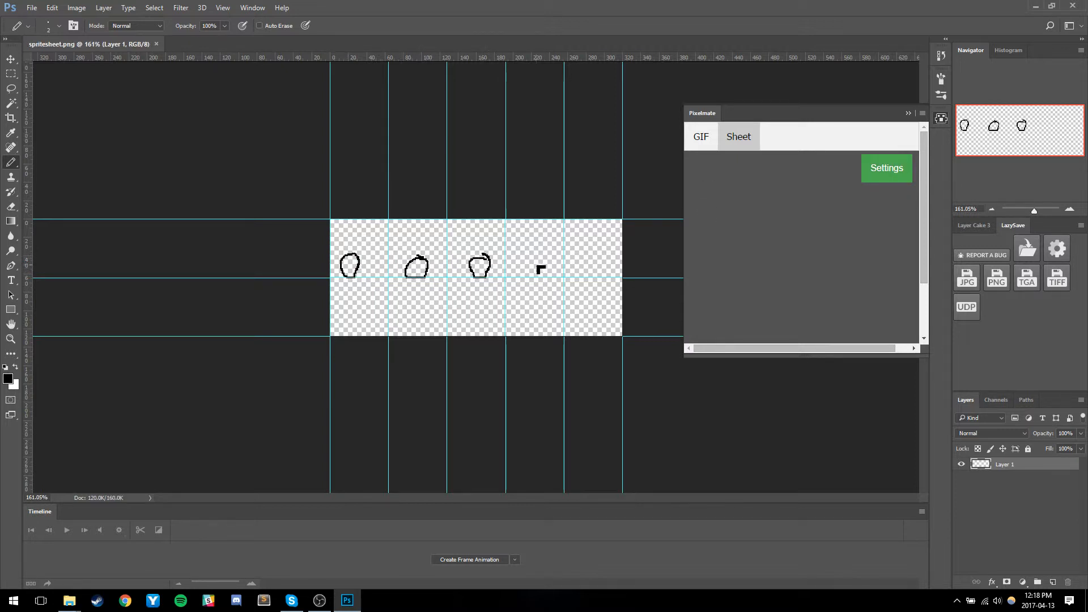
{"action": "key", "text": "ctrl+alt+z"}
{"action": "key", "text": "ctrl+alt+z"}
{"action": "key", "text": "ctrl+alt+z"}
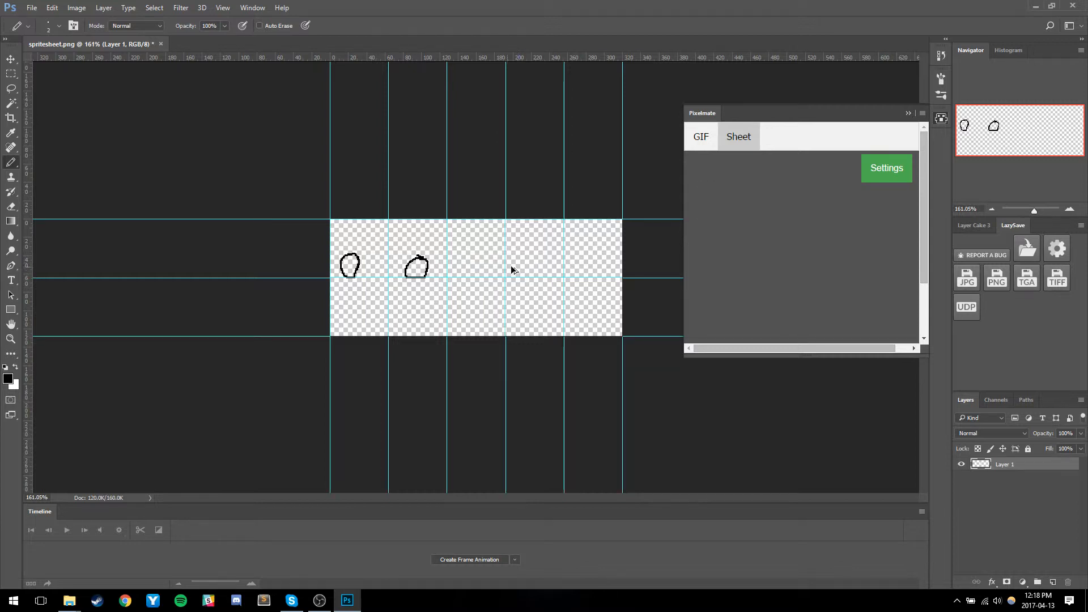
Step: Draw a rough closed outline in each of the ten frames across both rows of the sheet with the Pencil
{"action": "mouse_move", "coordinate": [365, 233]}
{"action": "left_mouse_down"}
{"action": "mouse_move", "coordinate": [364, 258]}
{"action": "mouse_move", "coordinate": [368, 234]}
{"action": "mouse_move", "coordinate": [420, 268]}
{"action": "mouse_move", "coordinate": [433, 252]}
{"action": "mouse_move", "coordinate": [474, 273]}
{"action": "mouse_move", "coordinate": [488, 258]}
{"action": "mouse_move", "coordinate": [554, 279]}
{"action": "mouse_move", "coordinate": [549, 270]}
{"action": "mouse_move", "coordinate": [587, 268]}
{"action": "mouse_move", "coordinate": [607, 277]}
{"action": "left_mouse_up"}
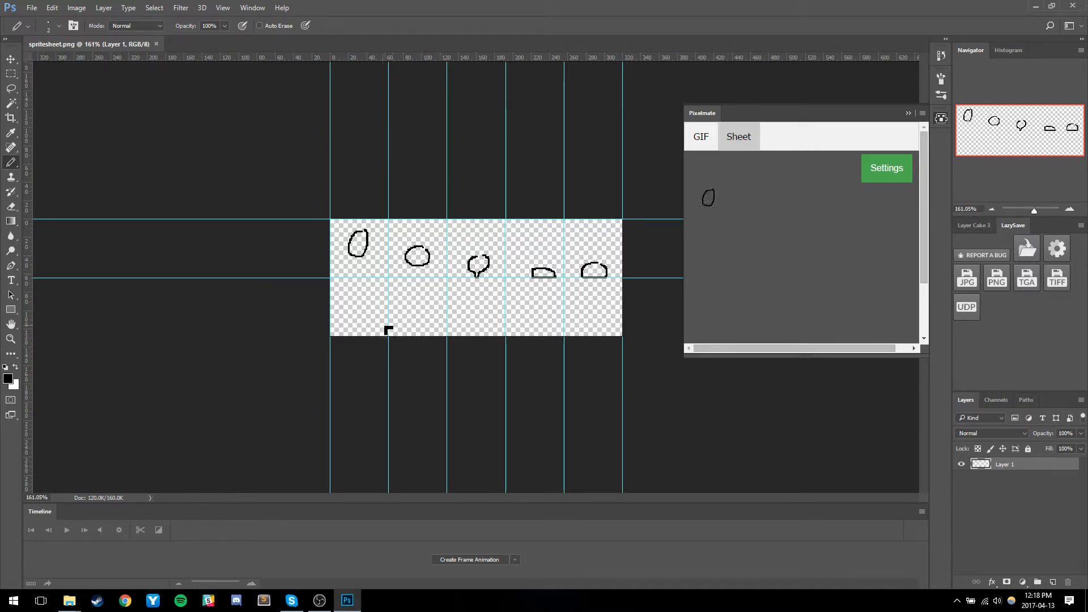
{"action": "mouse_move", "coordinate": [372, 321]}
{"action": "left_mouse_down"}
{"action": "mouse_move", "coordinate": [382, 319]}
{"action": "mouse_move", "coordinate": [374, 311]}
{"action": "mouse_move", "coordinate": [421, 308]}
{"action": "left_mouse_up"}
{"action": "mouse_move", "coordinate": [486, 301]}
{"action": "left_mouse_down"}
{"action": "mouse_move", "coordinate": [483, 316]}
{"action": "mouse_move", "coordinate": [486, 299]}
{"action": "mouse_move", "coordinate": [548, 308]}
{"action": "mouse_move", "coordinate": [543, 298]}
{"action": "mouse_move", "coordinate": [601, 315]}
{"action": "mouse_move", "coordinate": [594, 293]}
{"action": "left_mouse_up"}
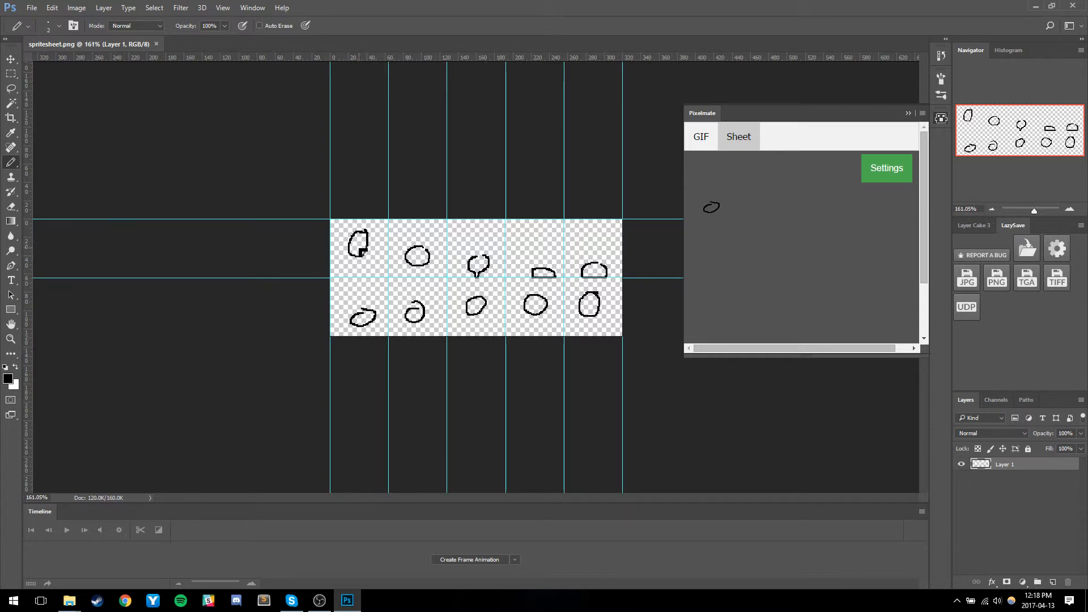
Step: Fill the outline in the first frame with black using the Paint Bucket
{"action": "key", "text": "g"}
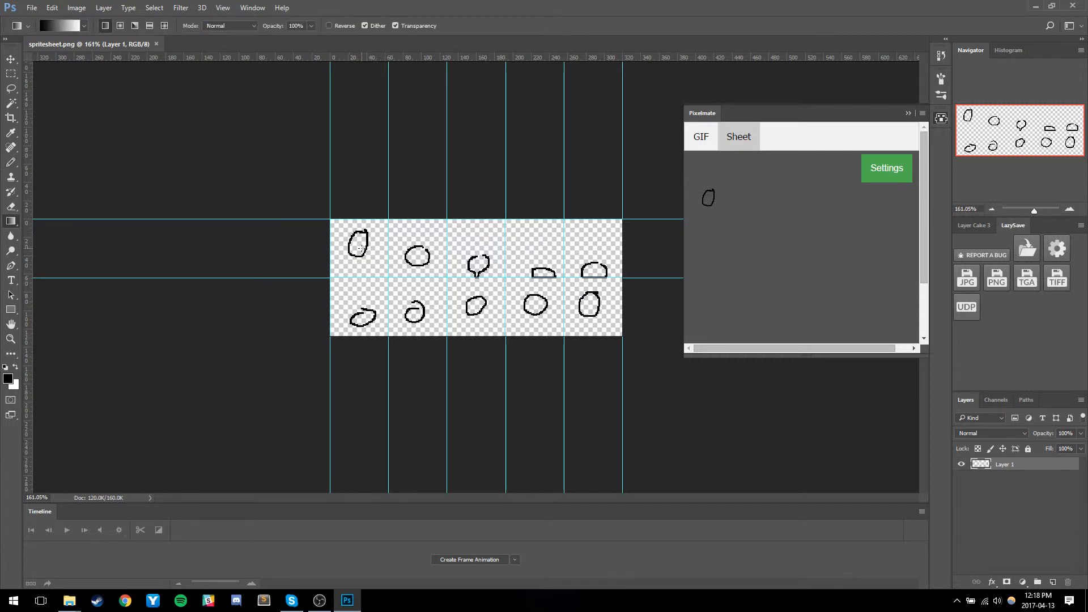
{"action": "right_click", "coordinate": [11, 221]}
{"action": "left_click", "coordinate": [45, 232]}
{"action": "left_click", "coordinate": [357, 255]}
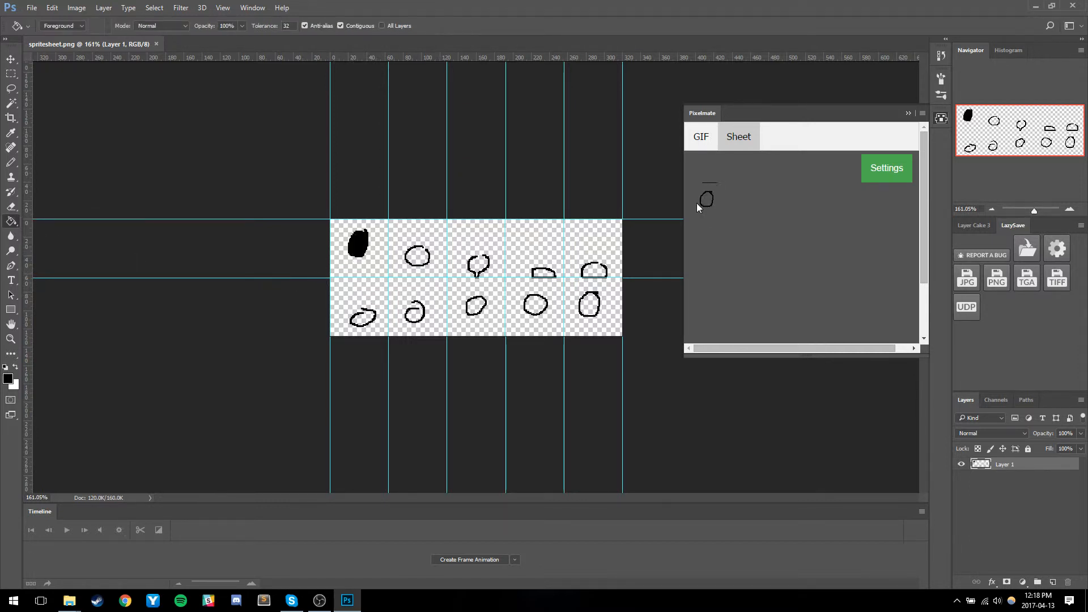
Step: Raise the Animation Speed and Image Scale of the Pixelmate sheet preview slightly, then hide the settings and collapse the panel
{"action": "left_click", "coordinate": [903, 180]}
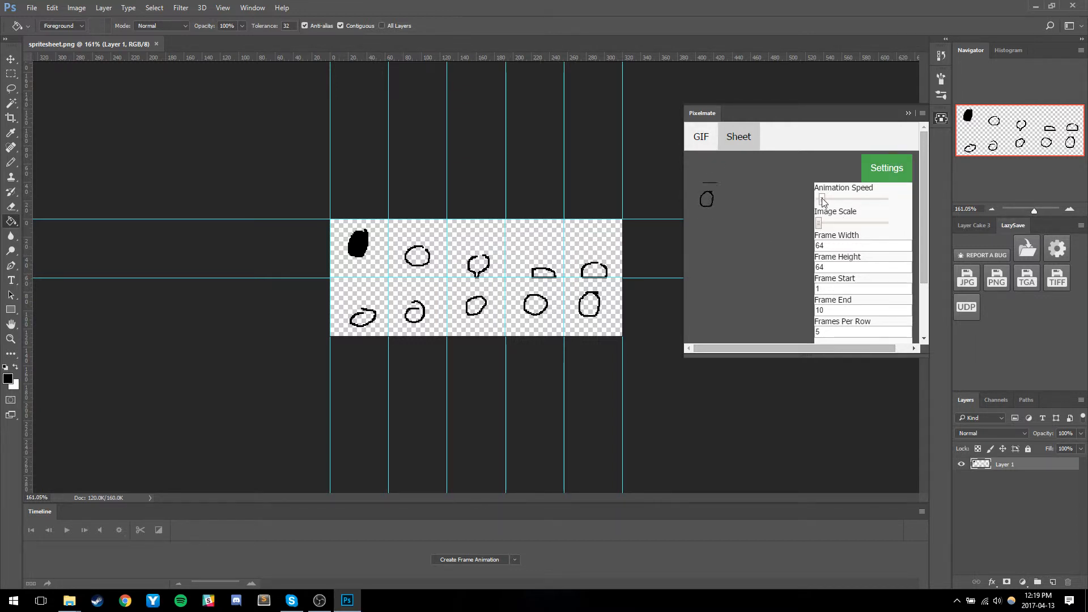
{"action": "left_click_drag", "start_coordinate": [823, 203], "coordinate": [860, 205]}
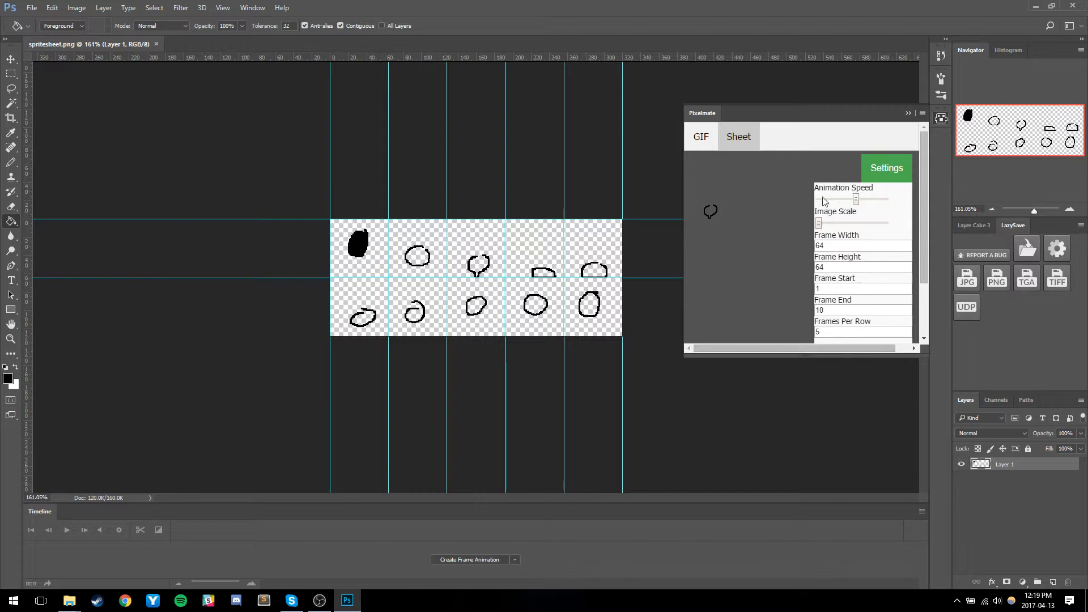
{"action": "left_click_drag", "start_coordinate": [823, 227], "coordinate": [835, 199]}
{"action": "right_click", "coordinate": [822, 225]}
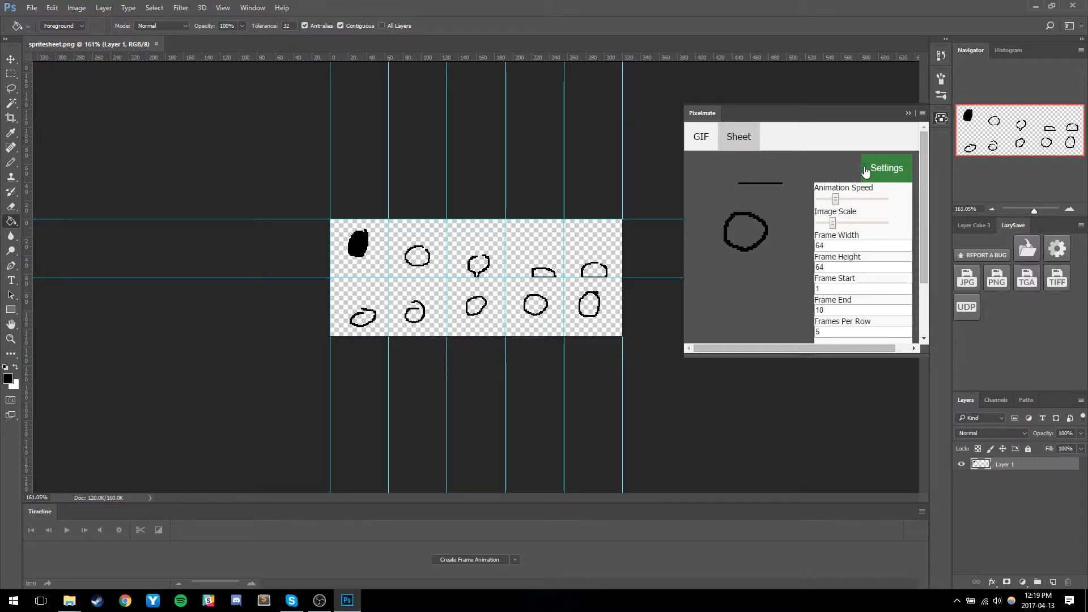
{"action": "left_click", "coordinate": [885, 163]}
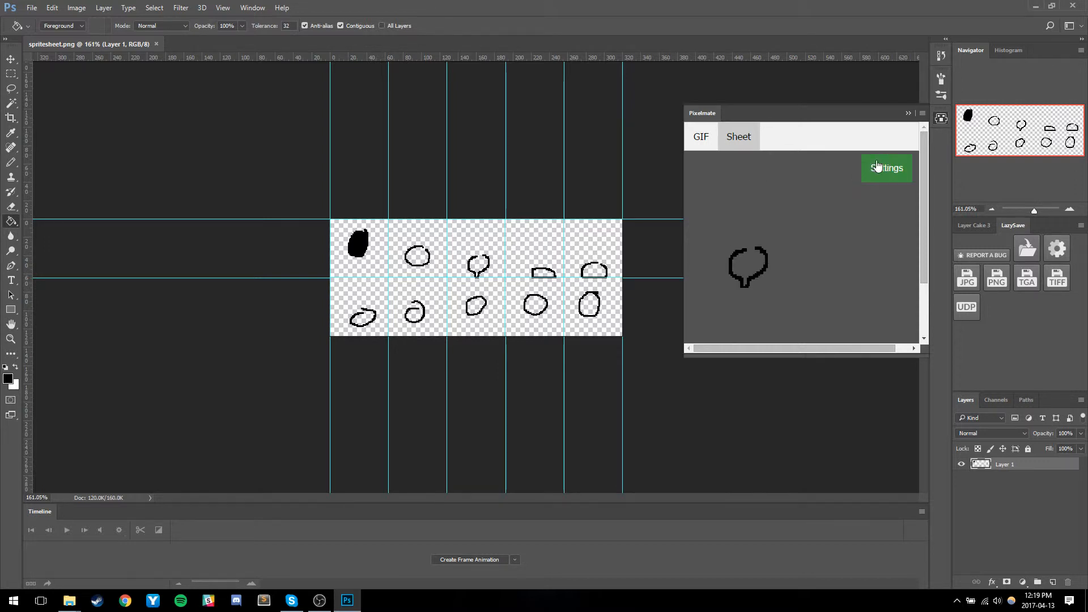
{"action": "left_click", "coordinate": [940, 118]}
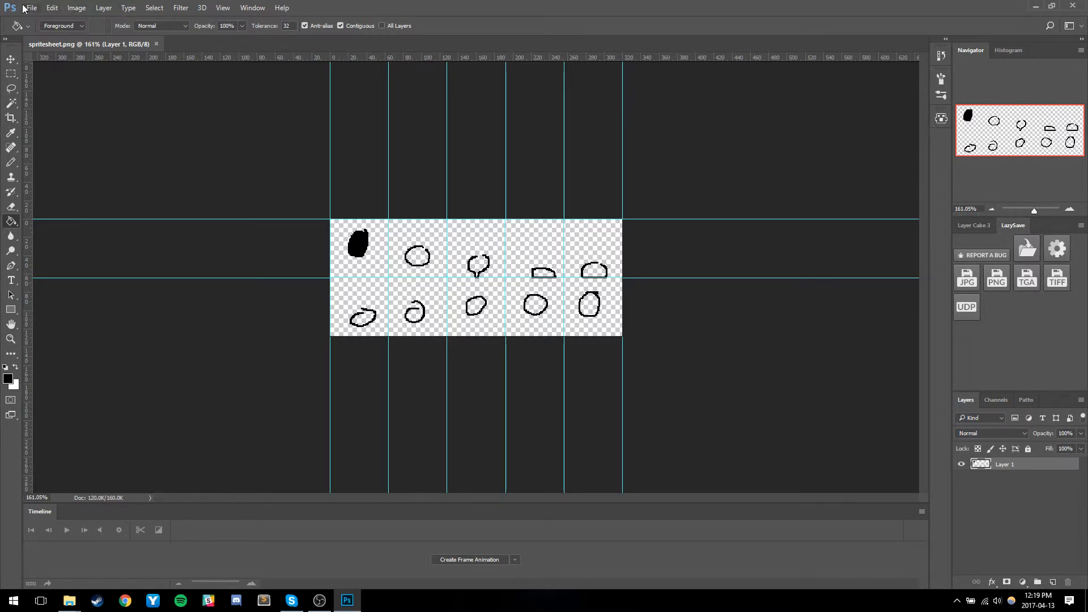
Step: Run [PM]SheetToAnim on the sprite sheet with 64 by 64 frames, 10 frames and a frame delay of 0.2
{"action": "left_click", "coordinate": [51, 8]}
{"action": "mouse_move", "coordinate": [32, 7]}
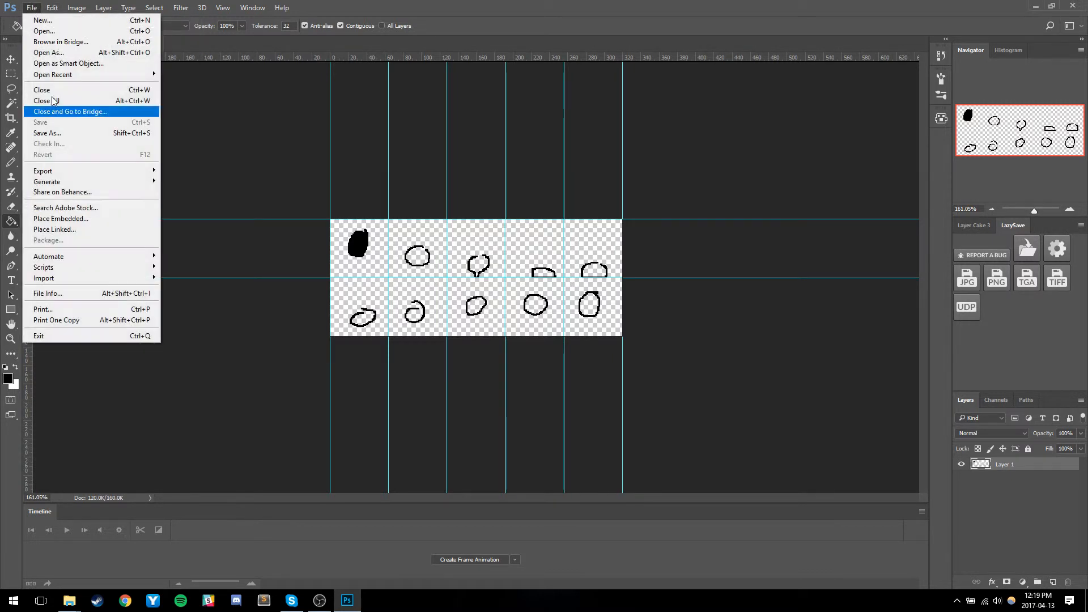
{"action": "mouse_move", "coordinate": [114, 267]}
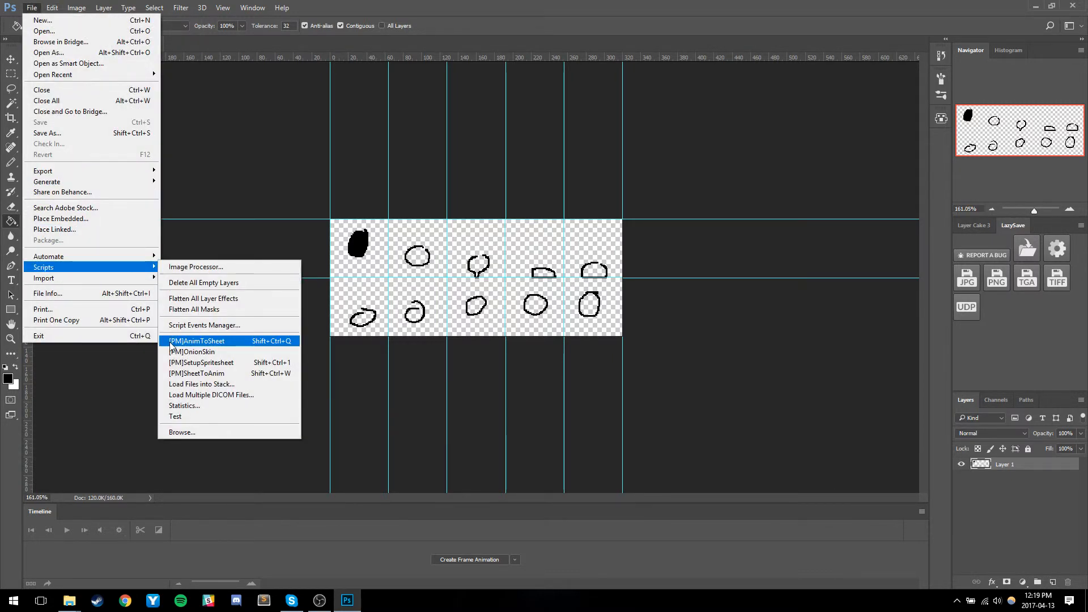
{"action": "left_click", "coordinate": [232, 376]}
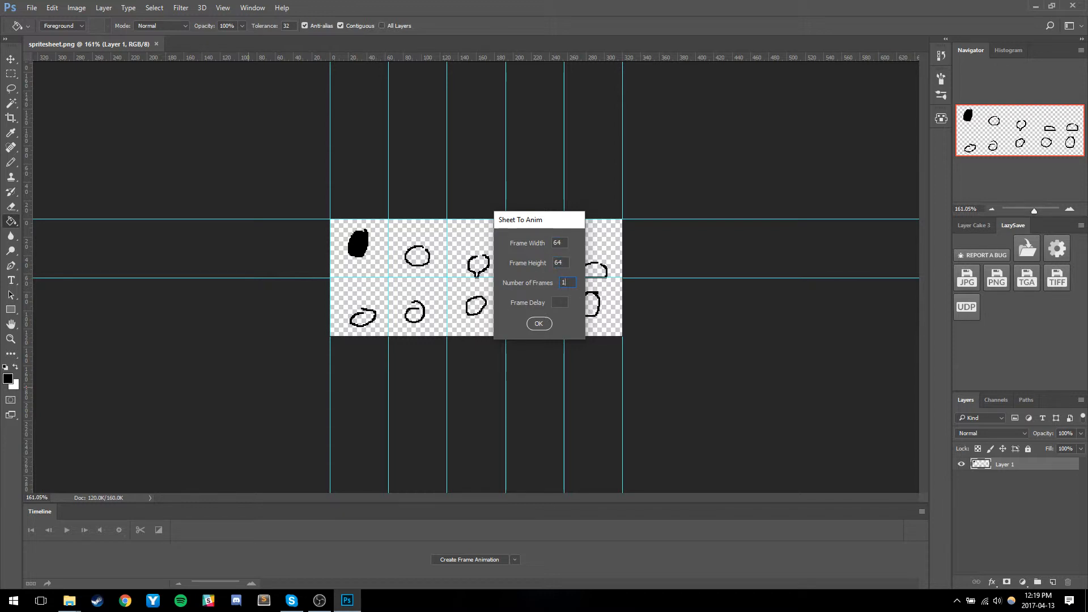
{"action": "type", "text": "10"}
{"action": "type", "text": ".2"}
{"action": "left_click", "coordinate": [538, 323]}
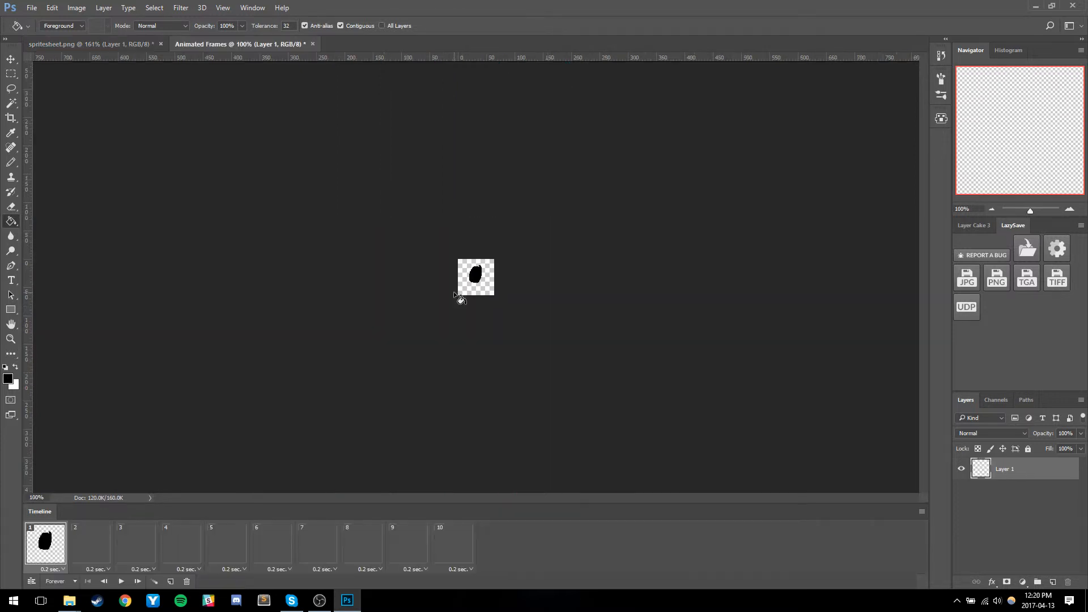
Step: Play the frame animation in the timeline, stop it and return to the first frame
{"action": "left_click", "coordinate": [121, 582]}
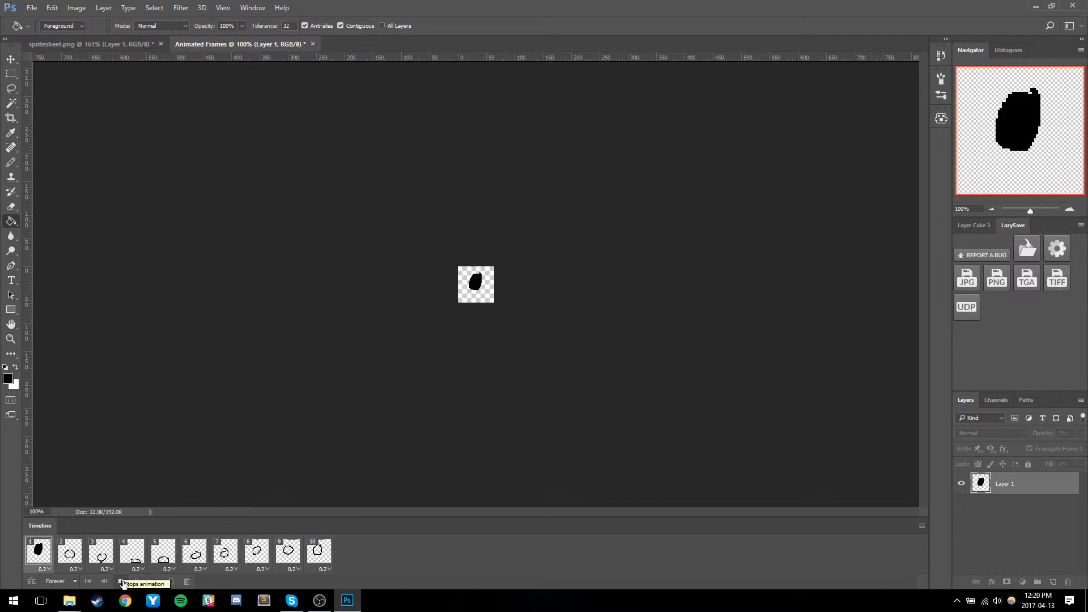
{"action": "left_click", "coordinate": [123, 583]}
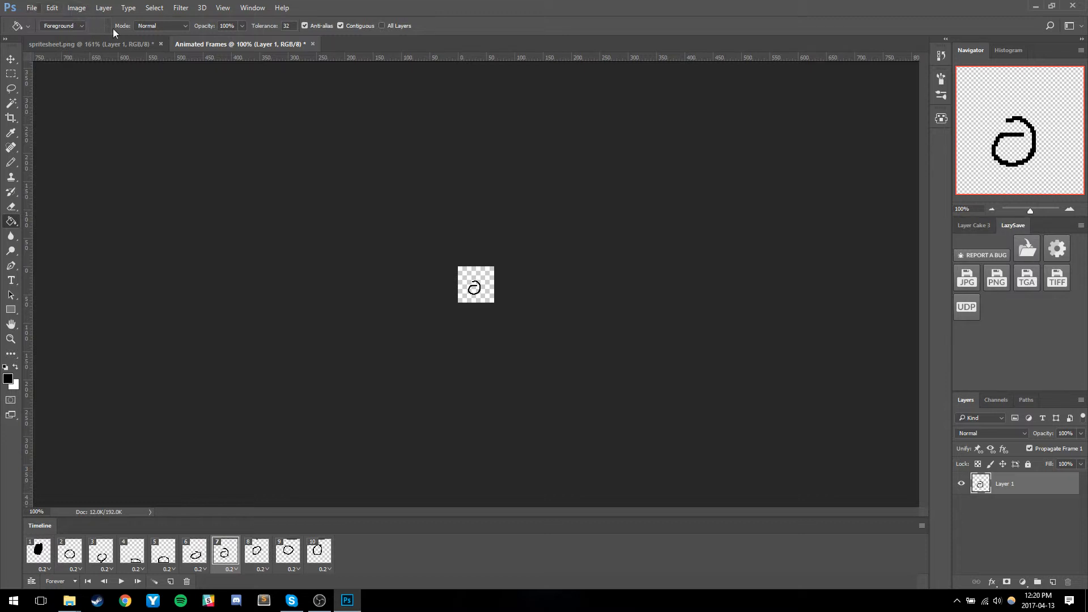
{"action": "left_click", "coordinate": [38, 551]}
Step: Run [PM]AnimToSheet with 3 frames per row, keeping auto-save on and no new sheet name
{"action": "left_click", "coordinate": [31, 7]}
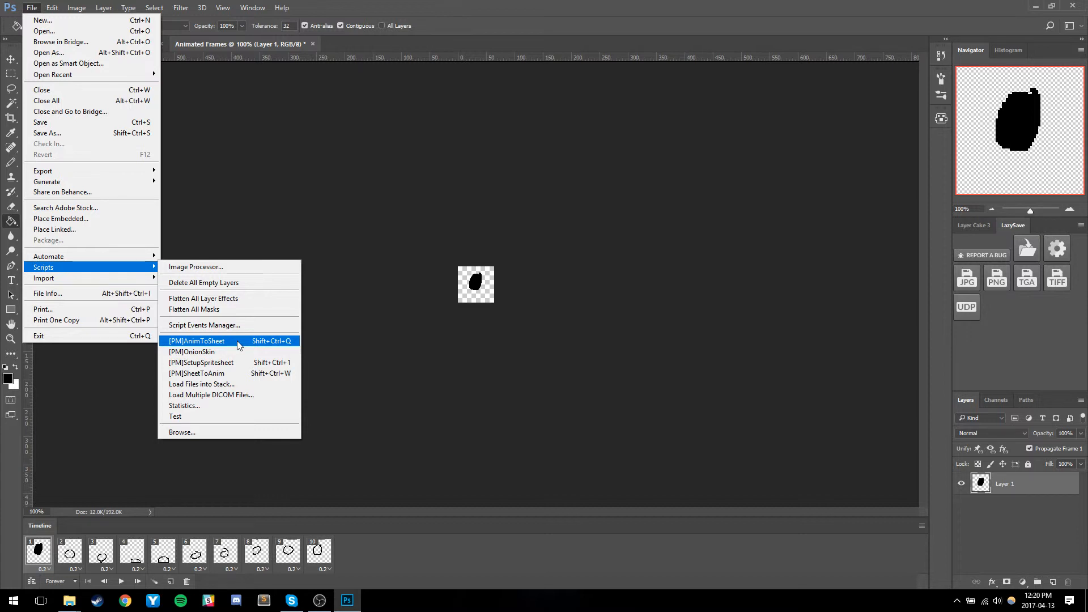
{"action": "left_click", "coordinate": [238, 341]}
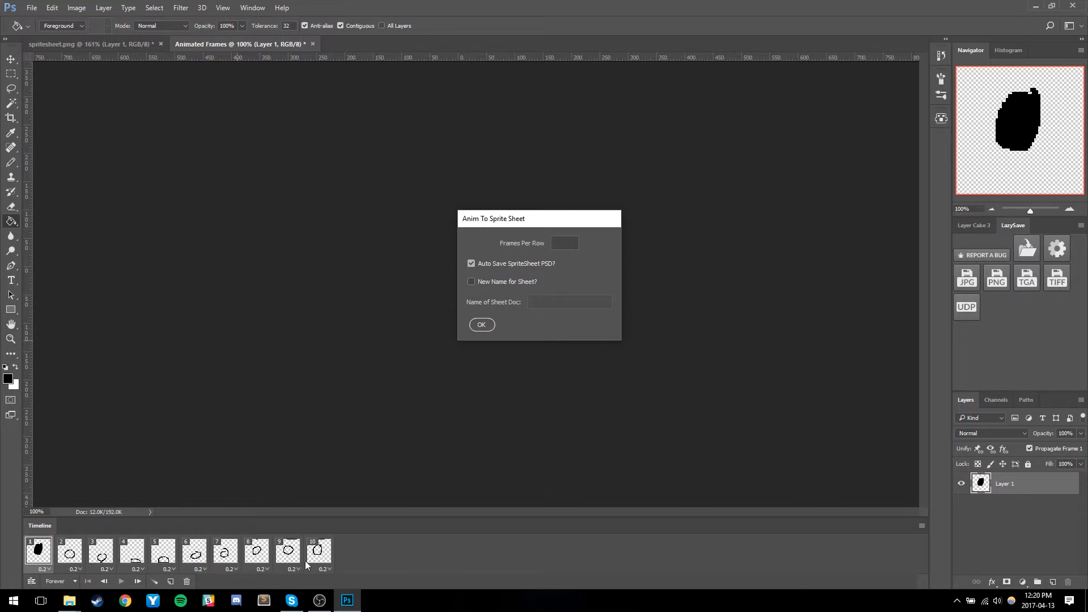
{"action": "left_click", "coordinate": [568, 245]}
{"action": "left_click_drag", "start_coordinate": [562, 240], "coordinate": [539, 264]}
{"action": "type", "text": "21"}
{"action": "key", "text": "BackSpace"}
{"action": "key", "text": "BackSpace"}
{"action": "type", "text": "3"}
{"action": "left_click", "coordinate": [471, 282]}
{"action": "left_click", "coordinate": [471, 282]}
{"action": "left_click", "coordinate": [481, 324]}
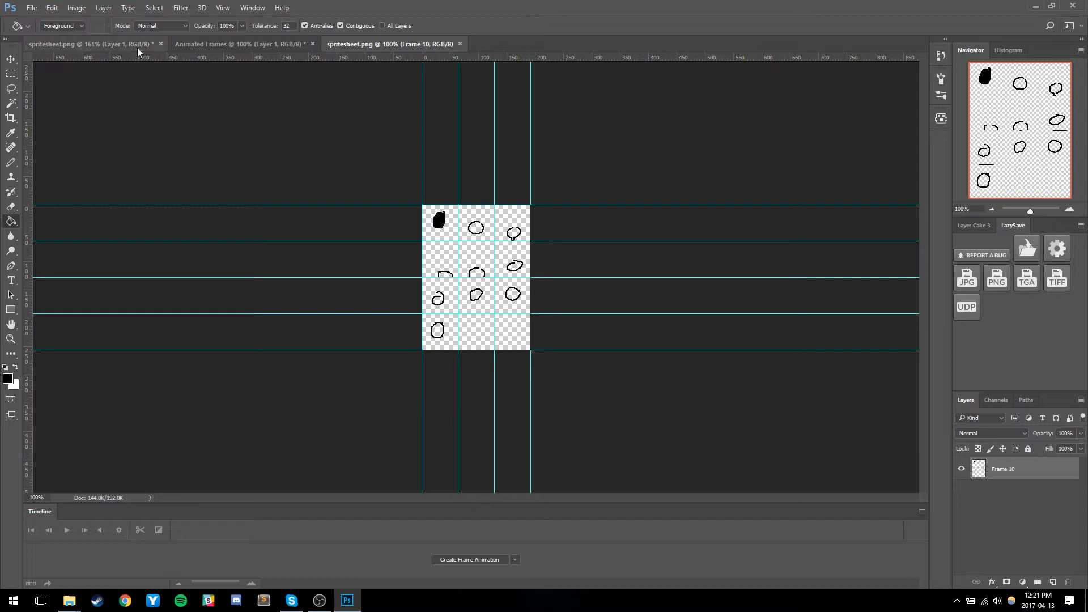
Step: Switch to the Animated Frames document and try the [PM]OnionSkin script
{"action": "left_click", "coordinate": [239, 46]}
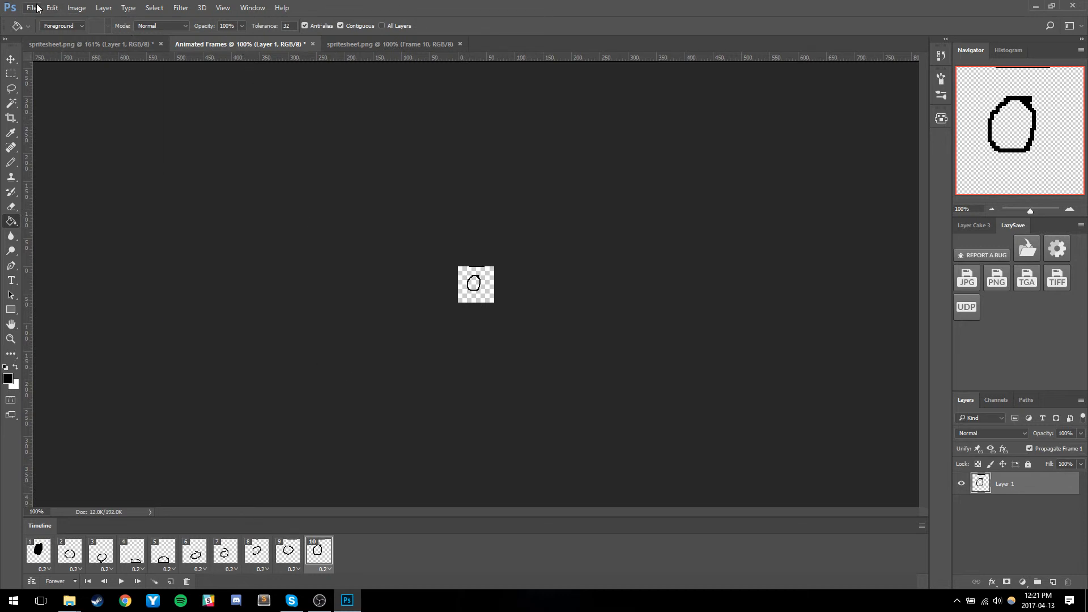
{"action": "left_click", "coordinate": [52, 8]}
{"action": "mouse_move", "coordinate": [32, 8]}
{"action": "mouse_move", "coordinate": [88, 269]}
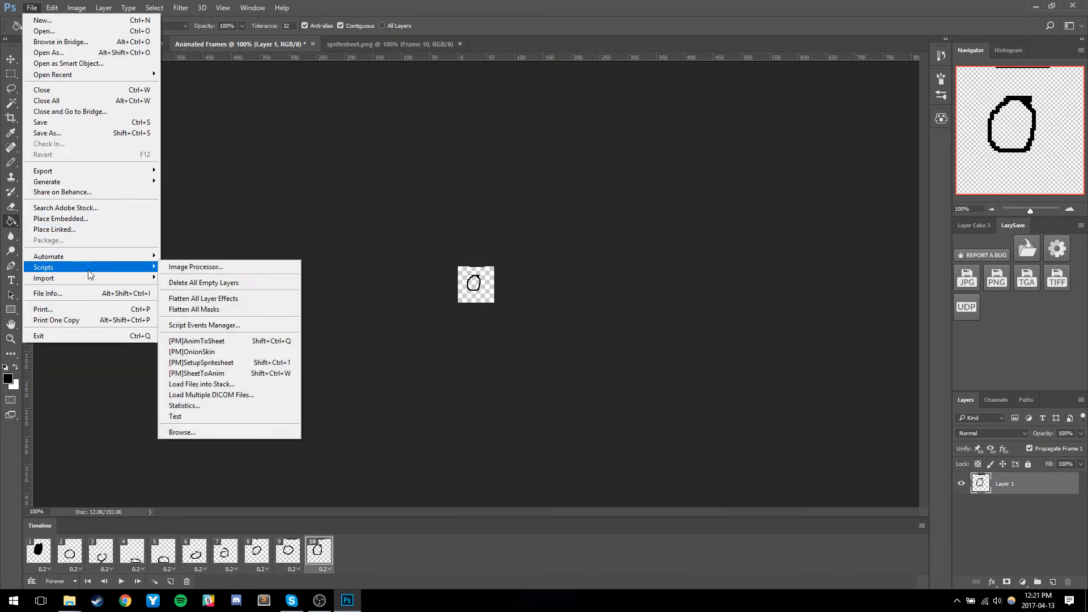
{"action": "left_click", "coordinate": [216, 352]}
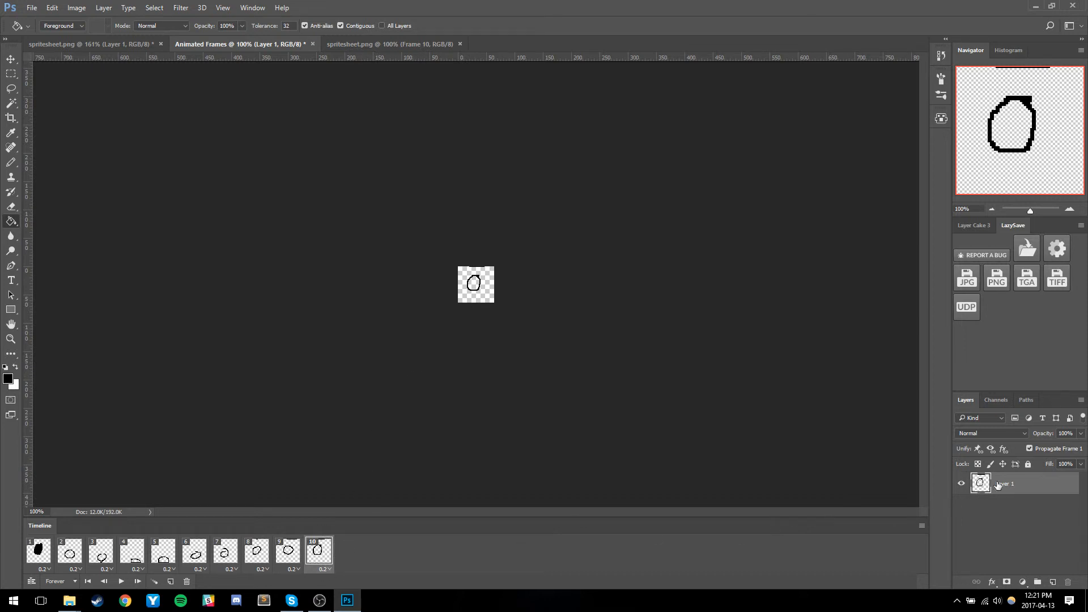
Step: Select the first frame and check the timeline options for Create New Layer for Each New Frame
{"action": "left_click", "coordinate": [44, 551]}
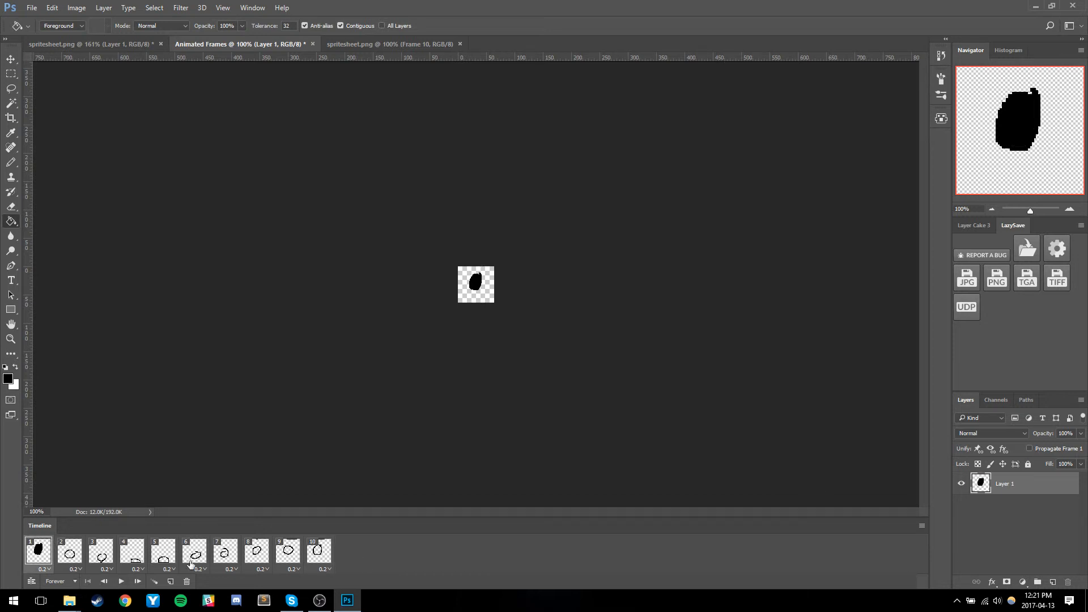
{"action": "left_click", "coordinate": [917, 524]}
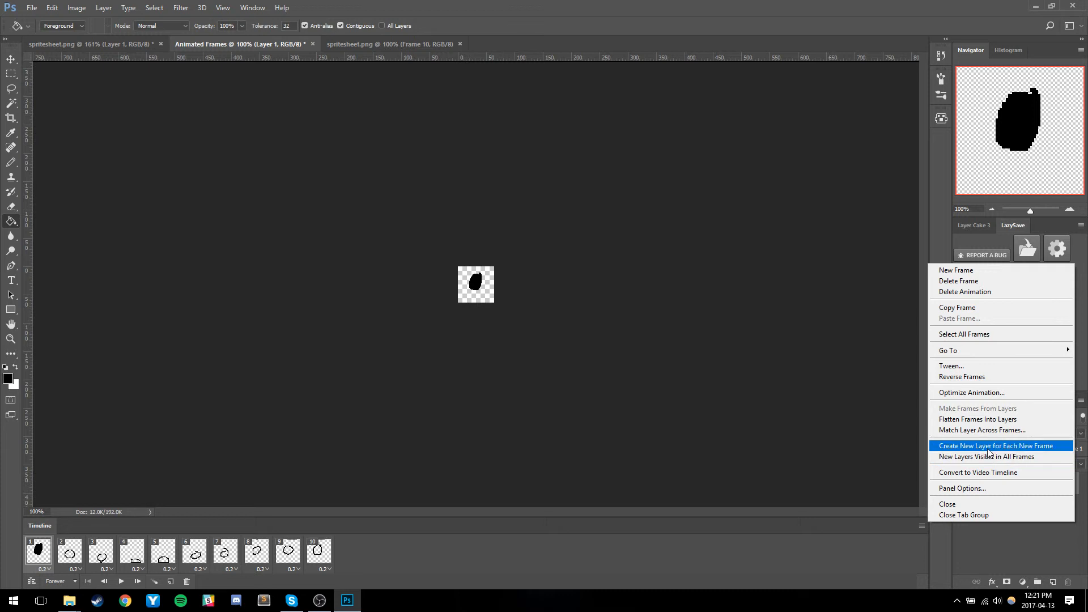
{"action": "left_click", "coordinate": [809, 568]}
Step: Select frame 10 and run the [PM]OnionSkin script on it
{"action": "left_click", "coordinate": [317, 556]}
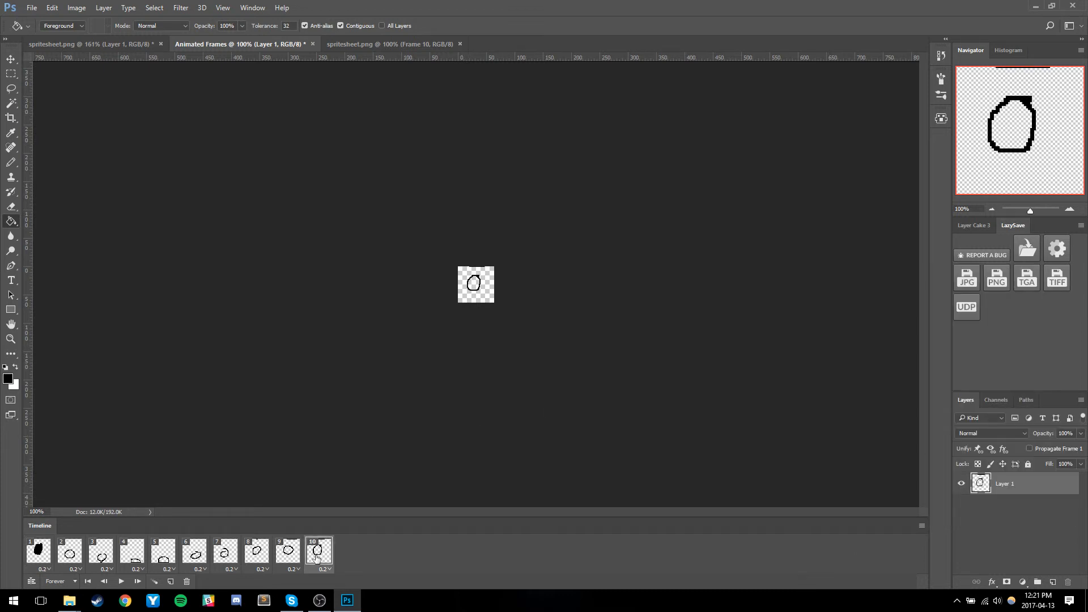
{"action": "left_click", "coordinate": [31, 7]}
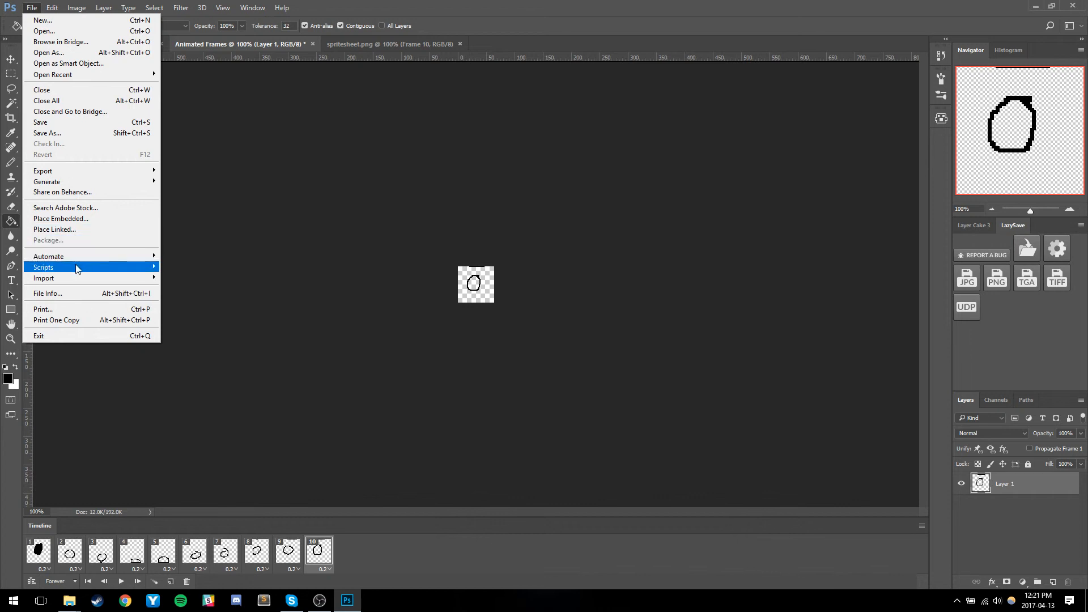
{"action": "mouse_move", "coordinate": [77, 268]}
{"action": "left_click", "coordinate": [204, 351]}
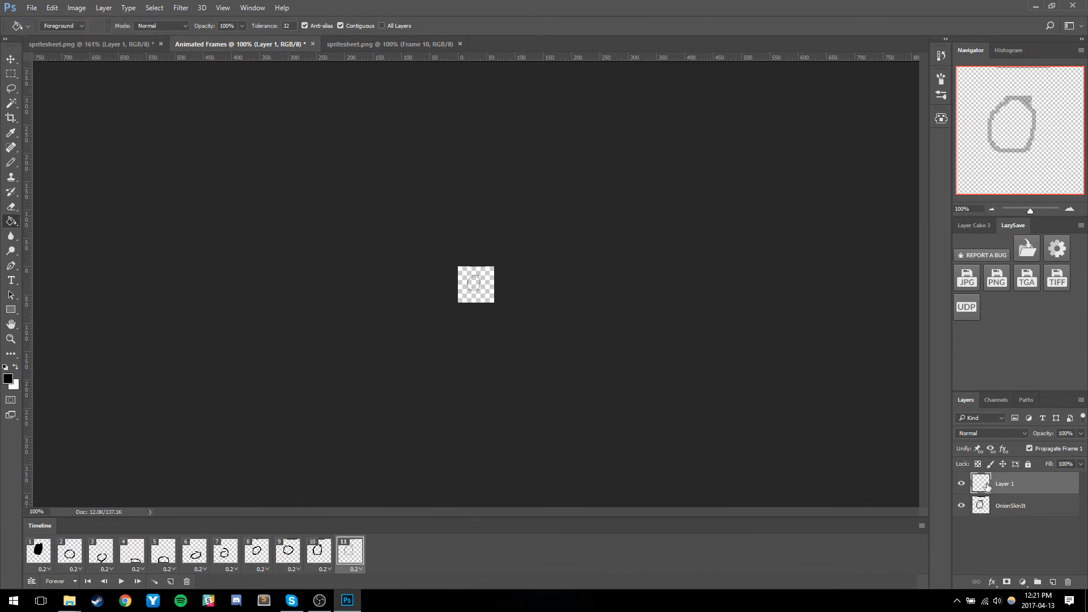
Step: Reopen the Pixelmate panel on its GIF view and toggle a Pixelmate generator
{"action": "left_click", "coordinate": [940, 119]}
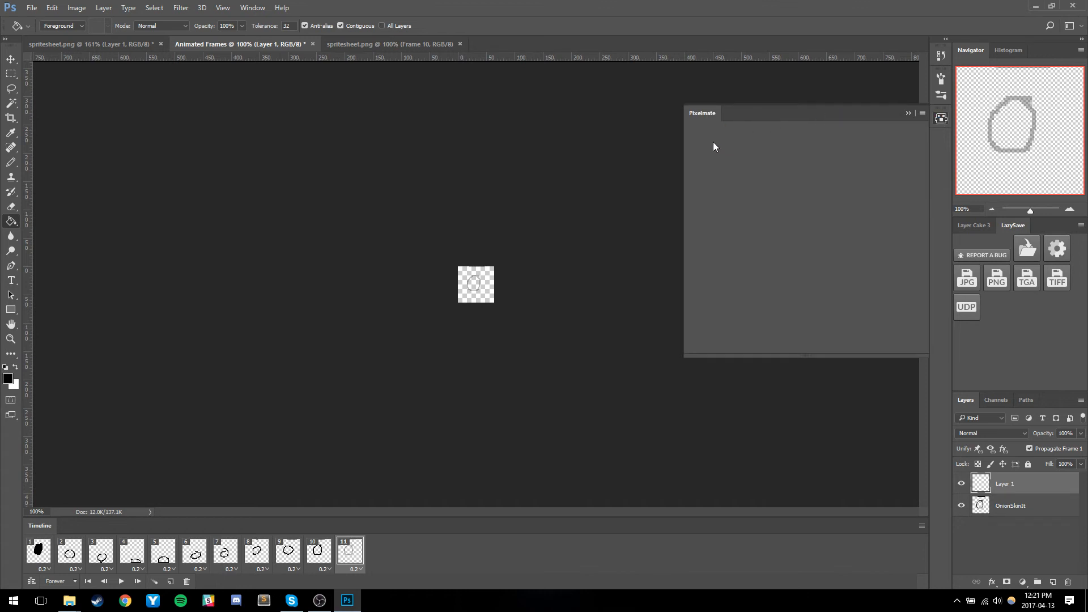
{"action": "left_click", "coordinate": [32, 7]}
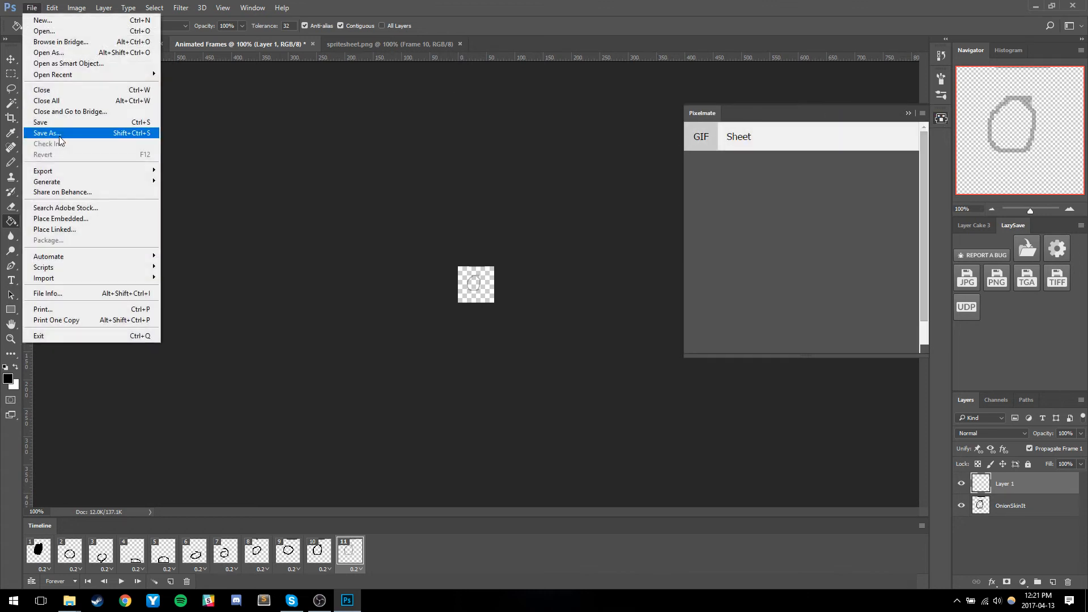
{"action": "mouse_move", "coordinate": [67, 183]}
{"action": "left_click", "coordinate": [189, 203]}
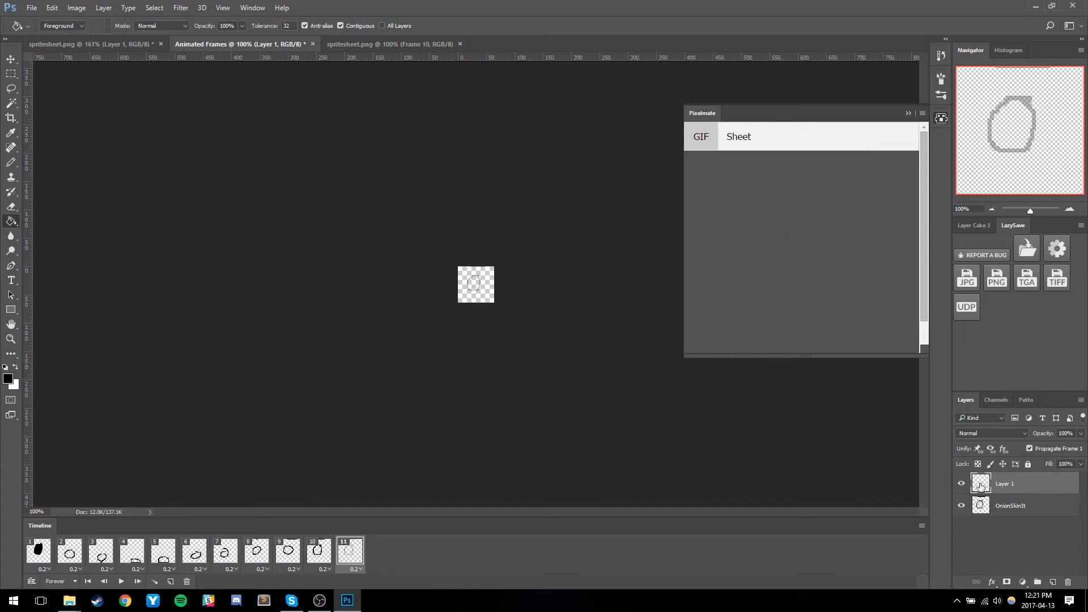
Step: Draw a black circle on Layer 1 in frame 11 with the Pencil tool, slightly above the faded onion-skin outline
{"action": "key", "text": "b"}
{"action": "scroll", "coordinate": [457, 286], "scroll_direction": "up", "scroll_amount": 6}
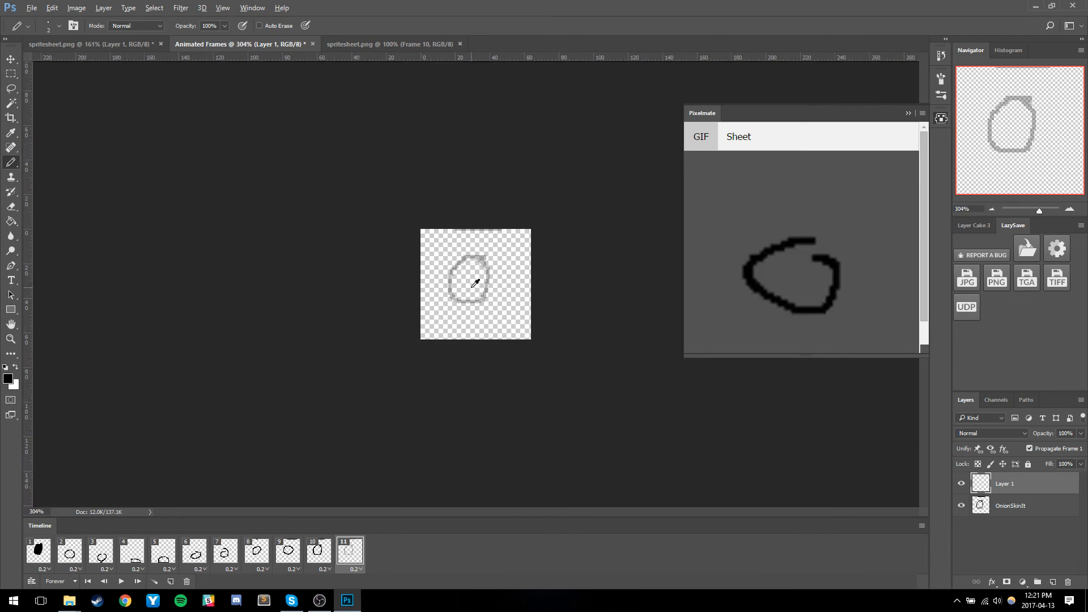
{"action": "mouse_move", "coordinate": [463, 223]}
{"action": "left_mouse_down"}
{"action": "mouse_move", "coordinate": [434, 255]}
{"action": "mouse_move", "coordinate": [442, 286]}
{"action": "mouse_move", "coordinate": [465, 297]}
{"action": "mouse_move", "coordinate": [503, 289]}
{"action": "mouse_move", "coordinate": [511, 266]}
{"action": "mouse_move", "coordinate": [461, 223]}
{"action": "left_mouse_up"}
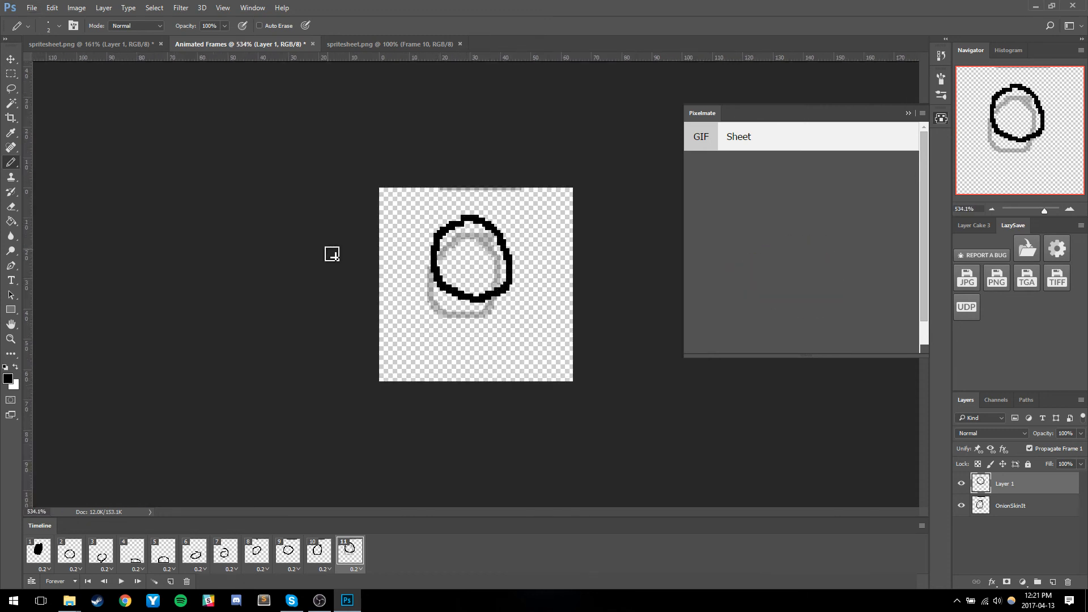
Step: Run the [PM]OnionSkin script again and draw a flattened black oval in frame 12 over the upper part of the faded circle
{"action": "left_click", "coordinate": [32, 7]}
{"action": "mouse_move", "coordinate": [93, 267]}
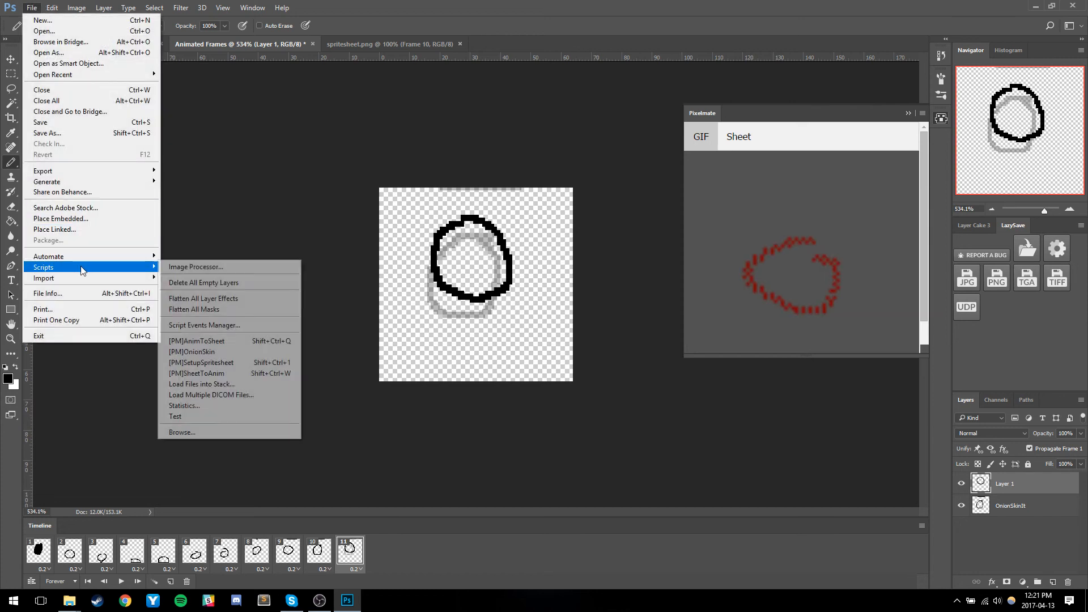
{"action": "left_click", "coordinate": [207, 353]}
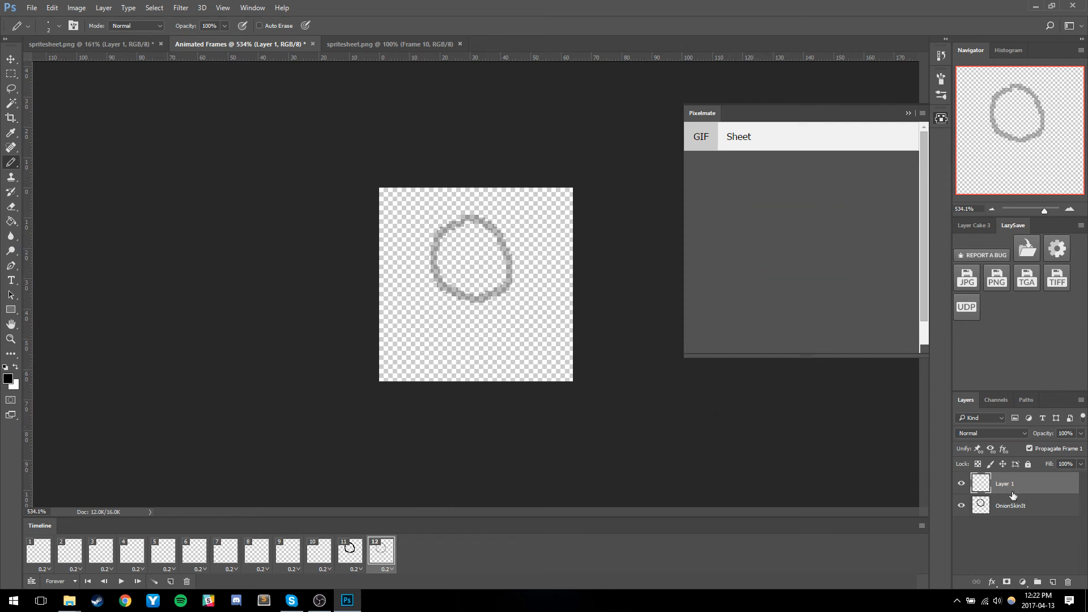
{"action": "mouse_move", "coordinate": [485, 217]}
{"action": "left_mouse_down"}
{"action": "mouse_move", "coordinate": [444, 256]}
{"action": "mouse_move", "coordinate": [496, 227]}
{"action": "left_mouse_up"}
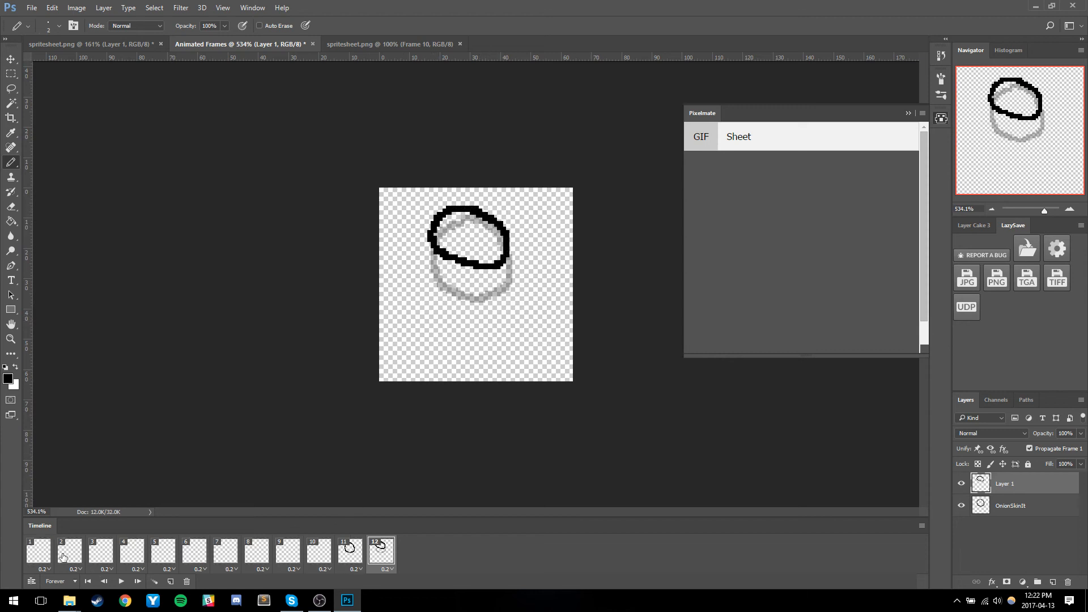
Step: Select frames 1 to 10 in the timeline and make OnionSkinIt the active layer
{"action": "key", "text": "space"}
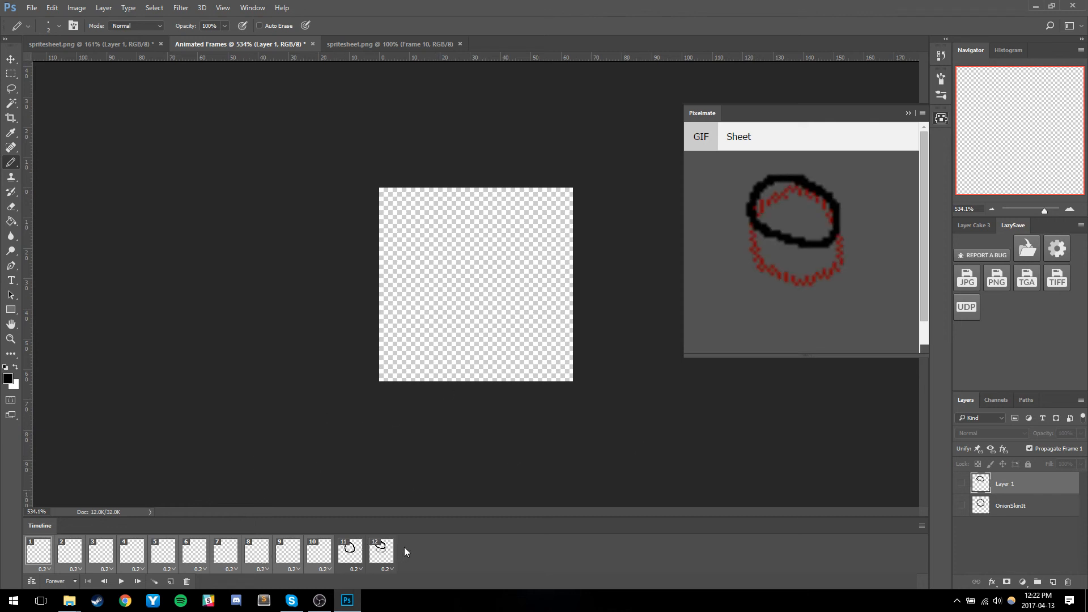
{"action": "left_click", "coordinate": [972, 503]}
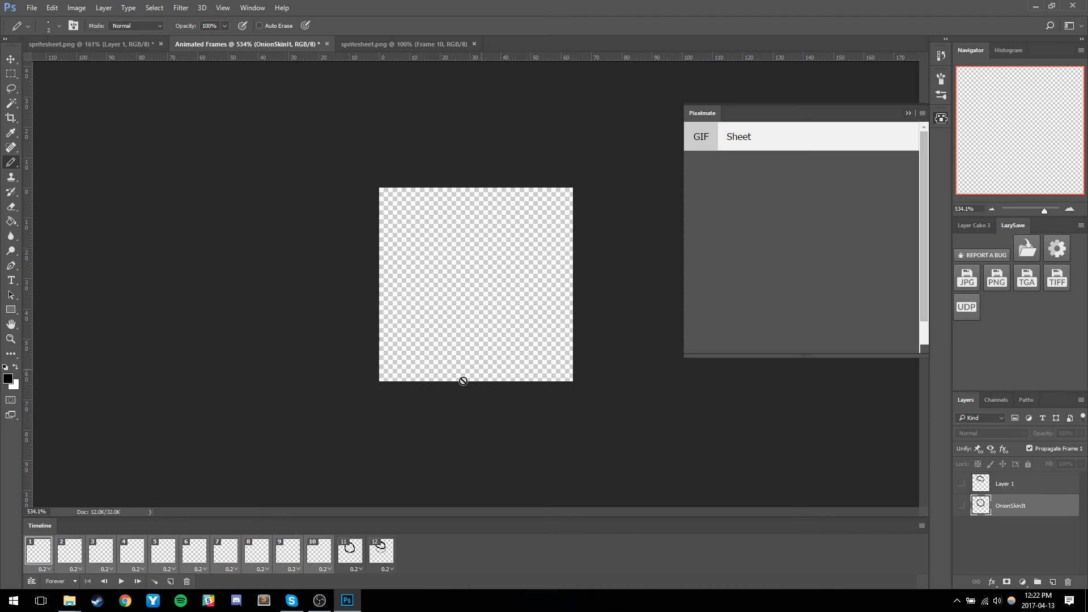